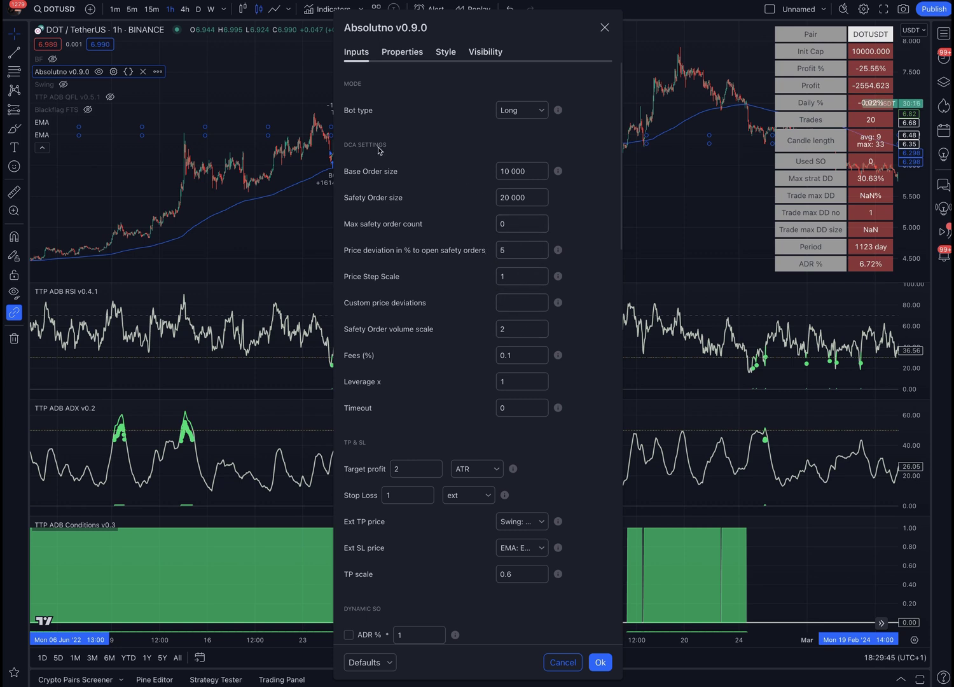
# - Switch the target profit and stop loss units to % (2 % and 1 %)
pyautogui.scroll(-1, 399, 453)
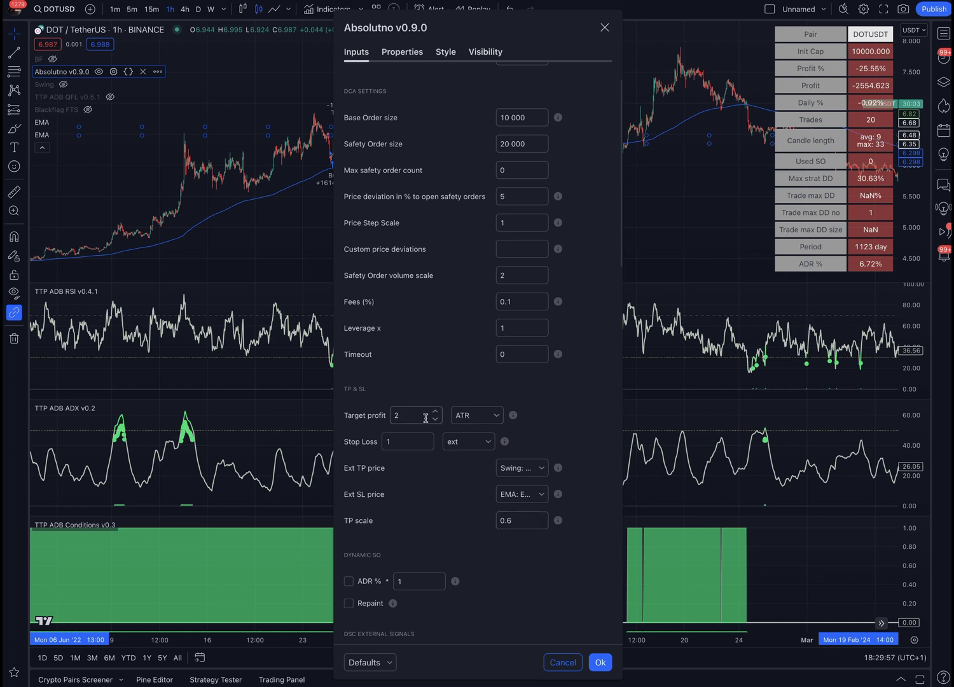
pyautogui.click(492, 416)
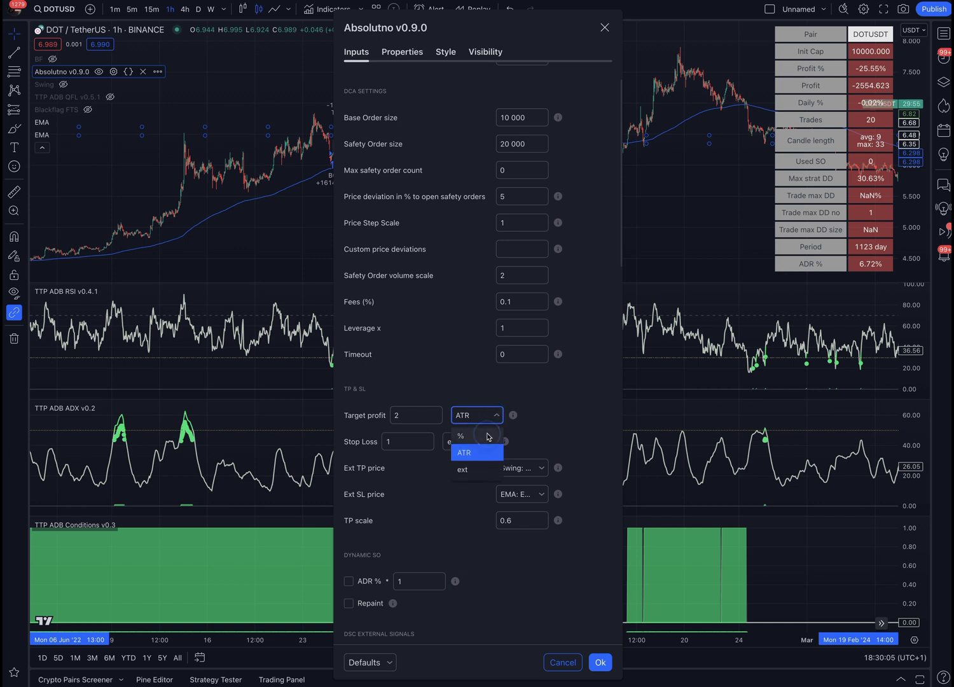
pyautogui.click(488, 436)
pyautogui.click(470, 441)
pyautogui.click(467, 462)
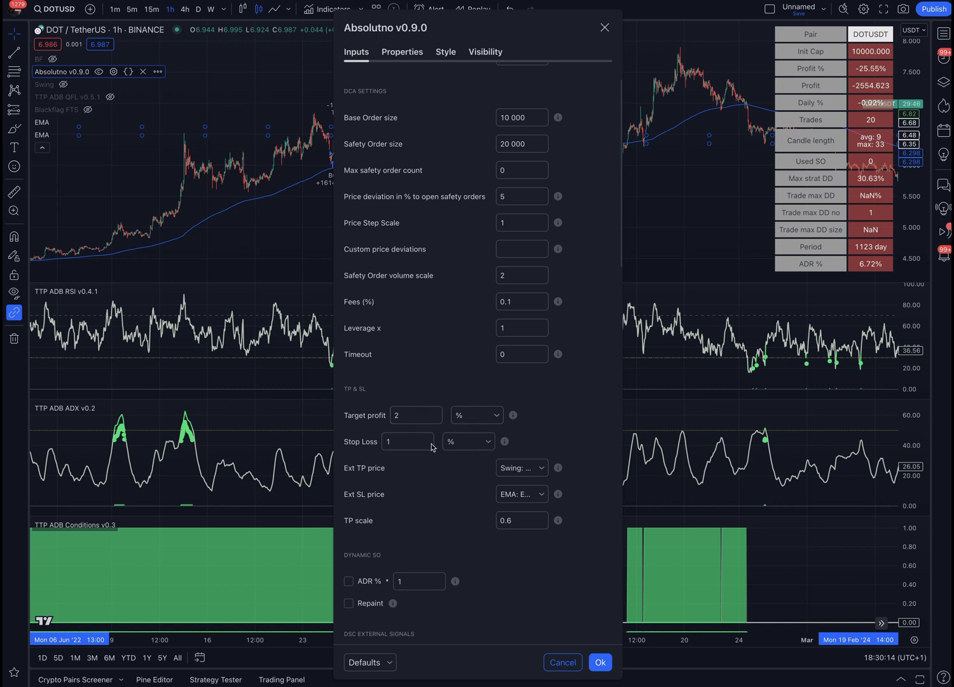
# - Review the TPC 1 signal source options, leaving them unchanged
pyautogui.scroll(-4, 472, 549)
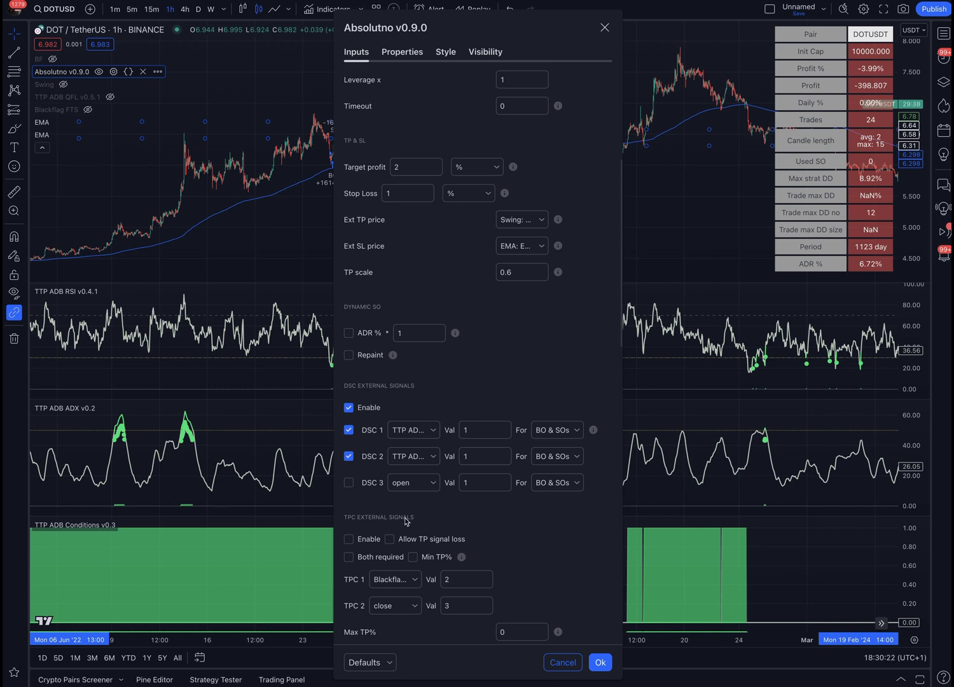
pyautogui.click(423, 583)
pyautogui.click(549, 539)
# - Switch the target profit and stop loss units back to ATR
pyautogui.scroll(5, 416, 548)
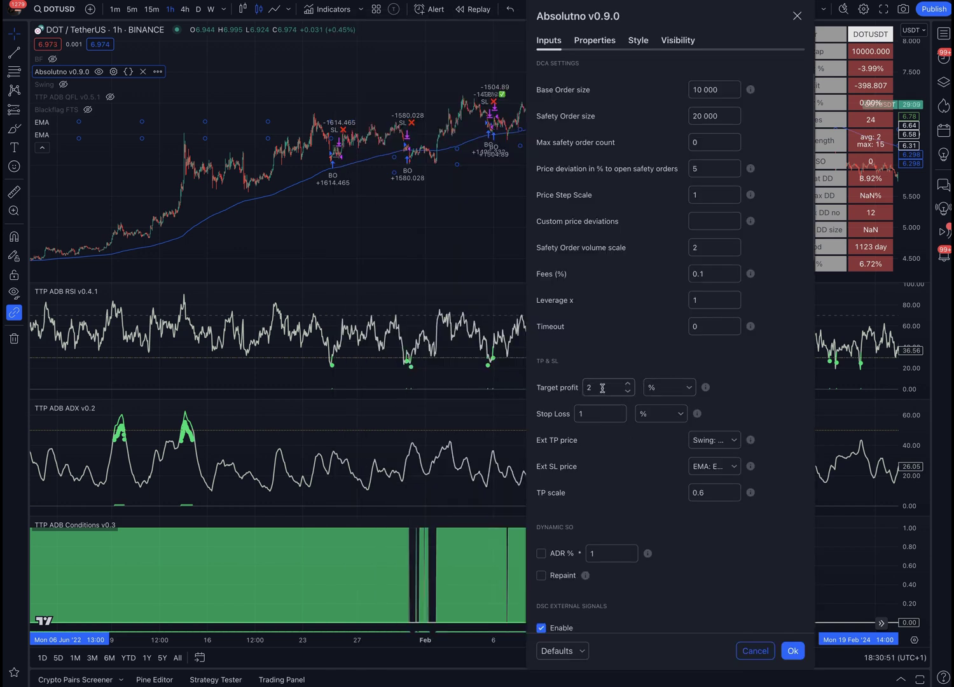
pyautogui.click(603, 388)
pyautogui.click(671, 387)
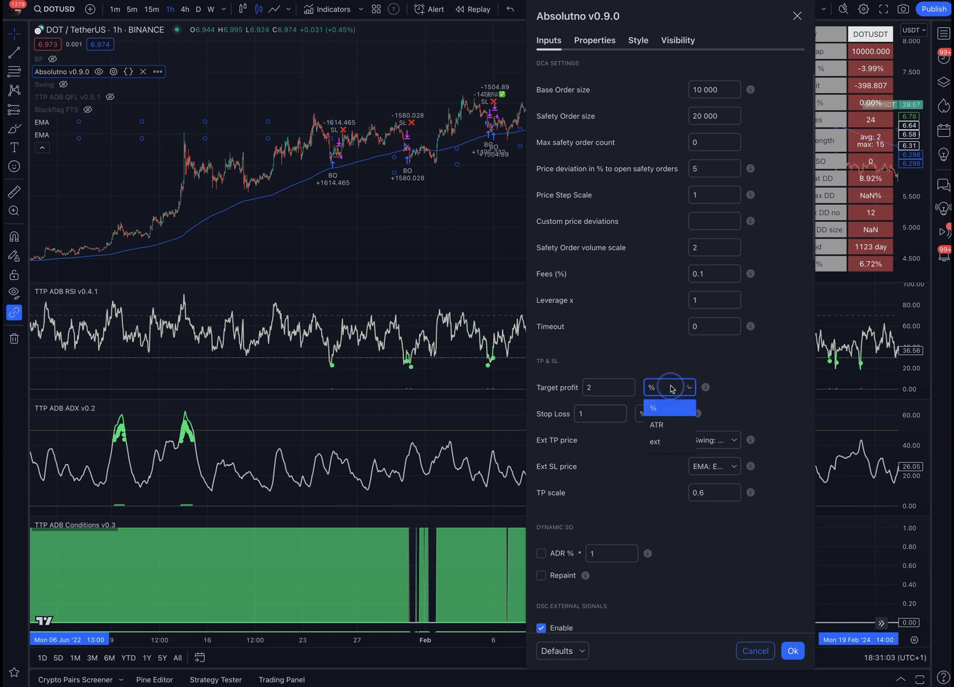
pyautogui.click(672, 426)
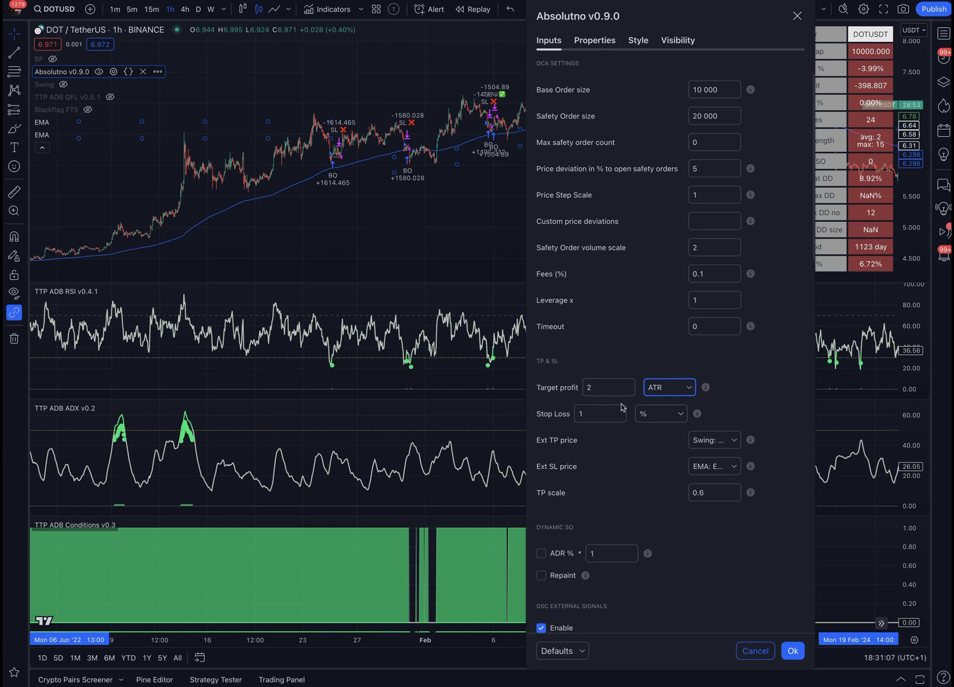
pyautogui.click(650, 414)
pyautogui.click(648, 452)
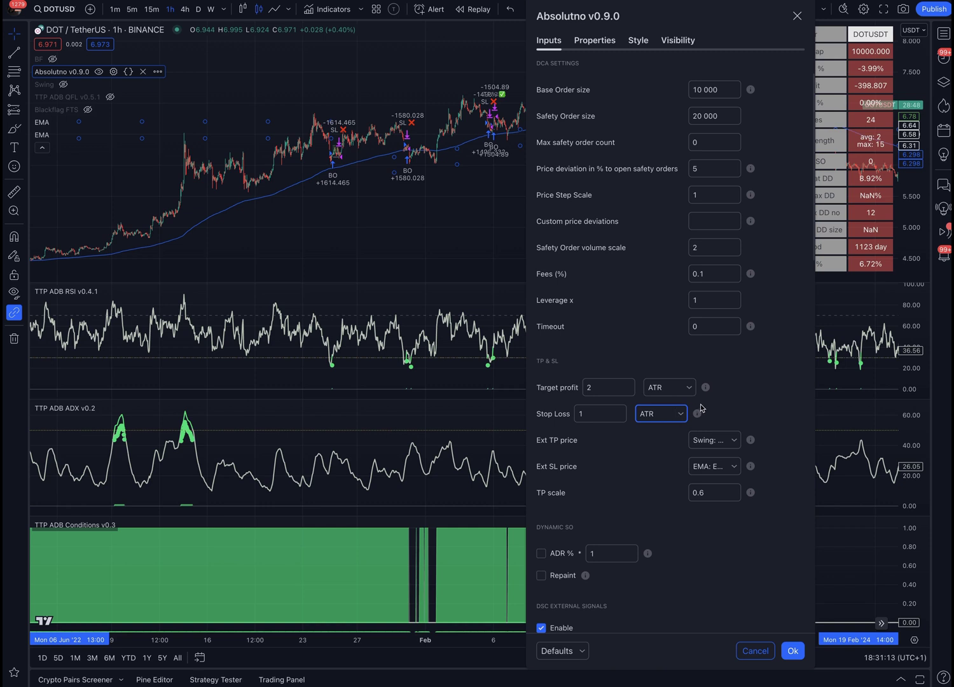
# - Raise target profit to 3 ATR and stop loss to 2 ATR
pyautogui.click(600, 391)
pyautogui.scroll(1, 600, 391)
pyautogui.click(593, 414)
pyautogui.scroll(1, 593, 414)
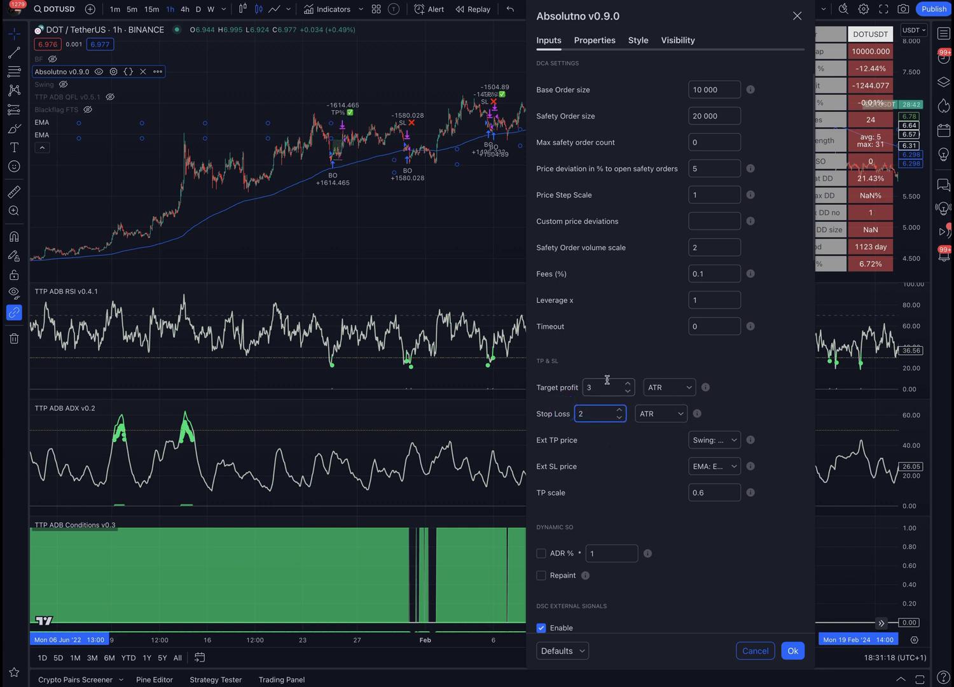
# - Set the stop loss to ext mode at 1, keeping Ext SL price EMA: EMA, and apply
pyautogui.click(745, 412)
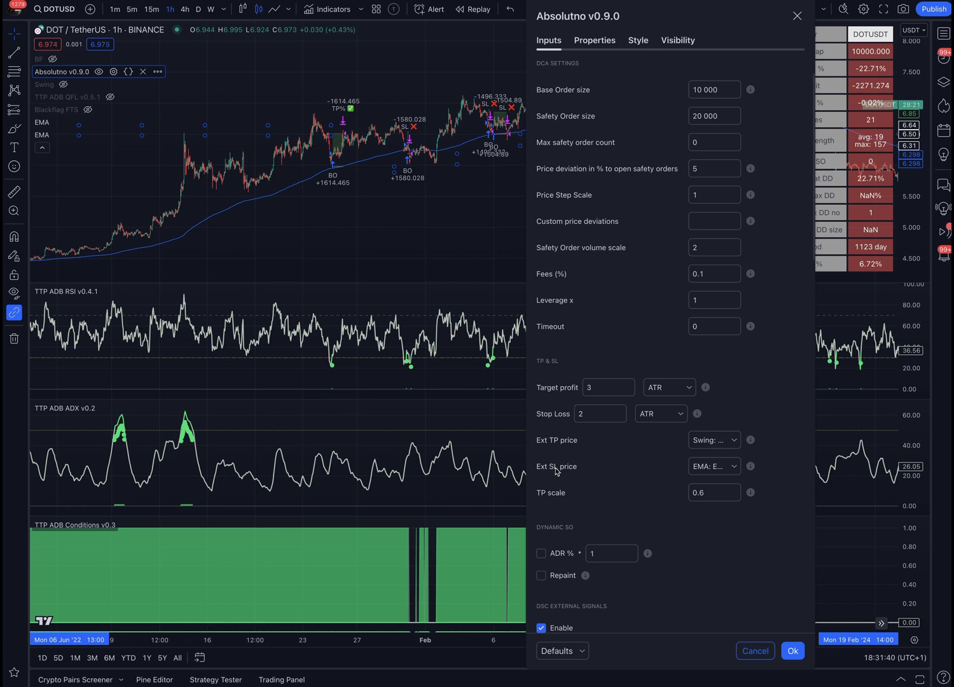
pyautogui.click(740, 467)
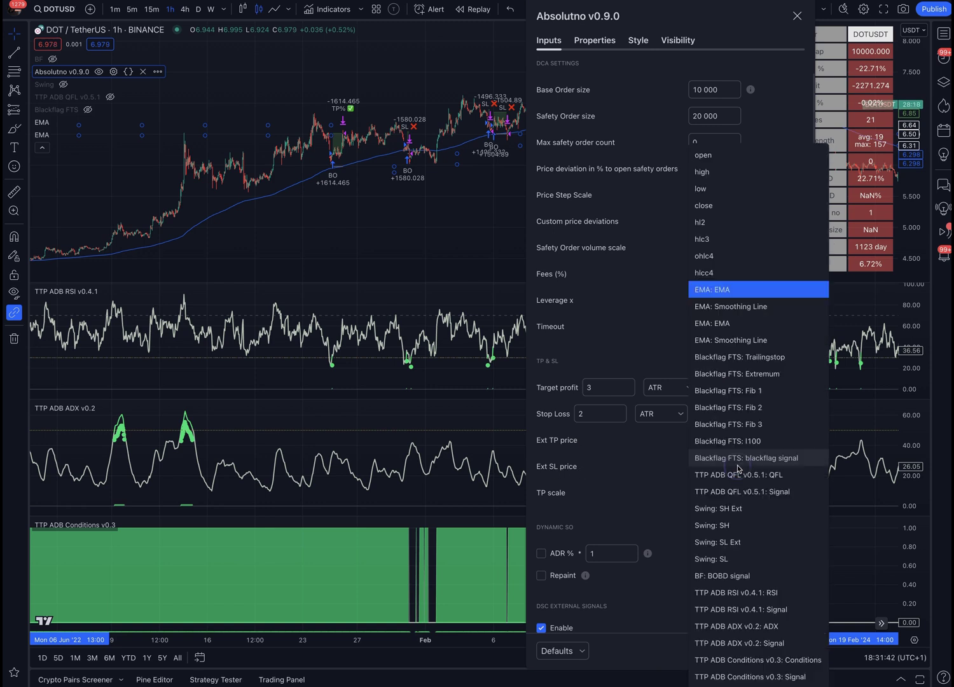
pyautogui.click(674, 382)
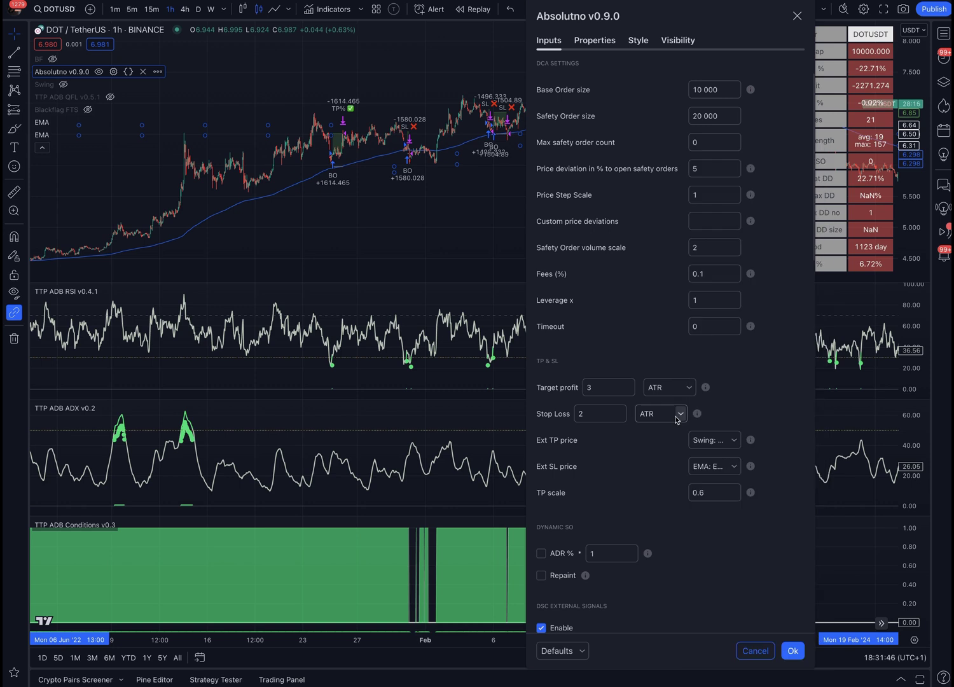
pyautogui.click(664, 419)
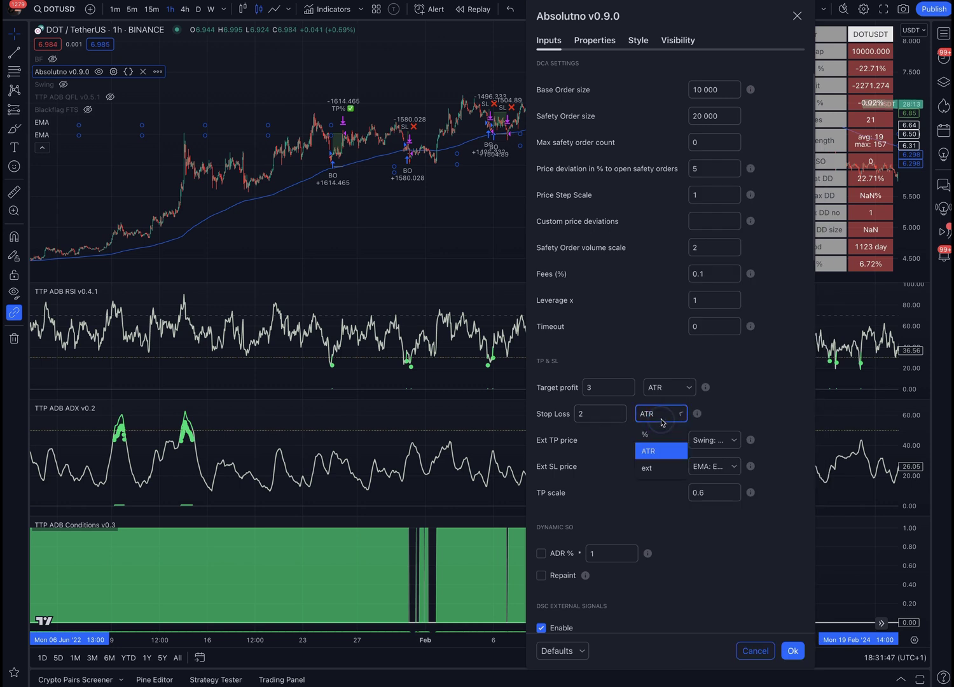
pyautogui.click(663, 470)
pyautogui.scroll(1, 611, 439)
pyautogui.doubleClick(586, 432)
pyautogui.write('1')
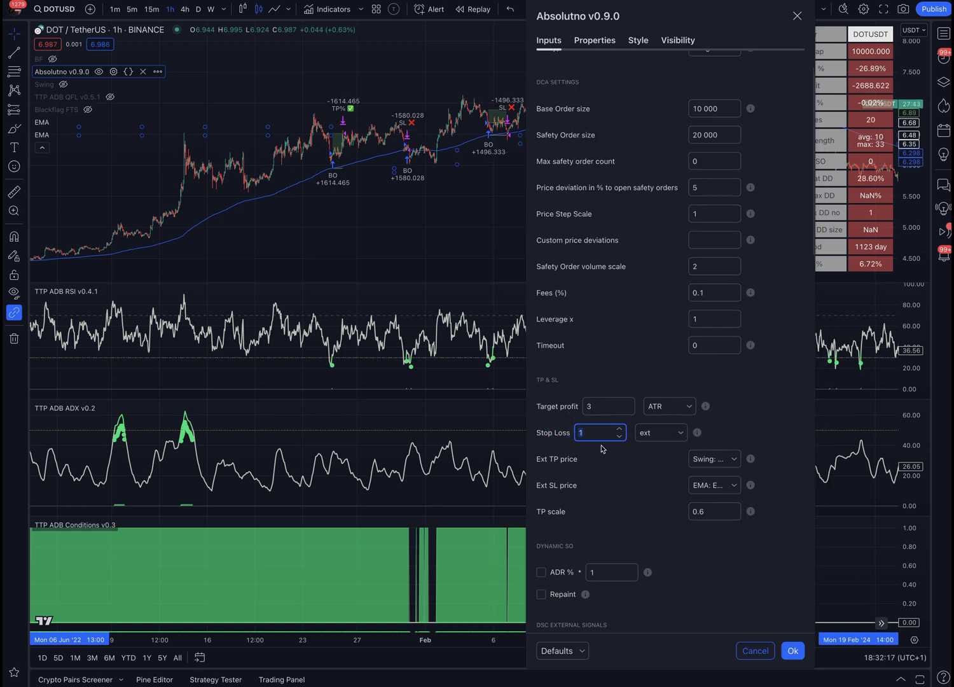
pyautogui.click(793, 651)
# - Zoom in and pan the DOT chart to show 17 Jan to 3 Feb
pyautogui.scroll(5, 485, 191)
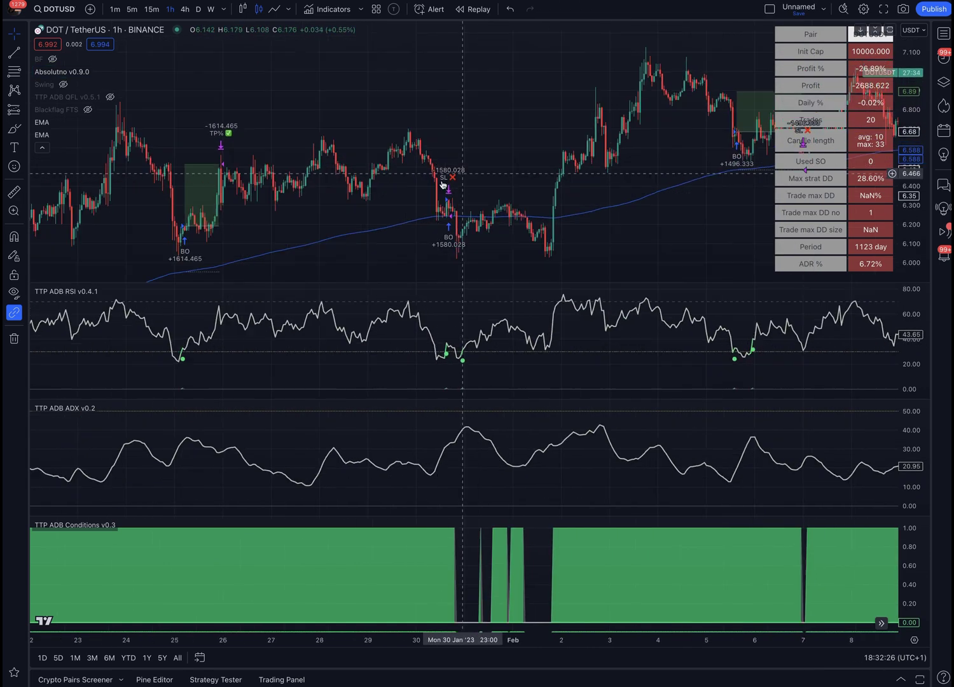
pyautogui.moveTo(484, 207); pyautogui.dragTo(635, 206)
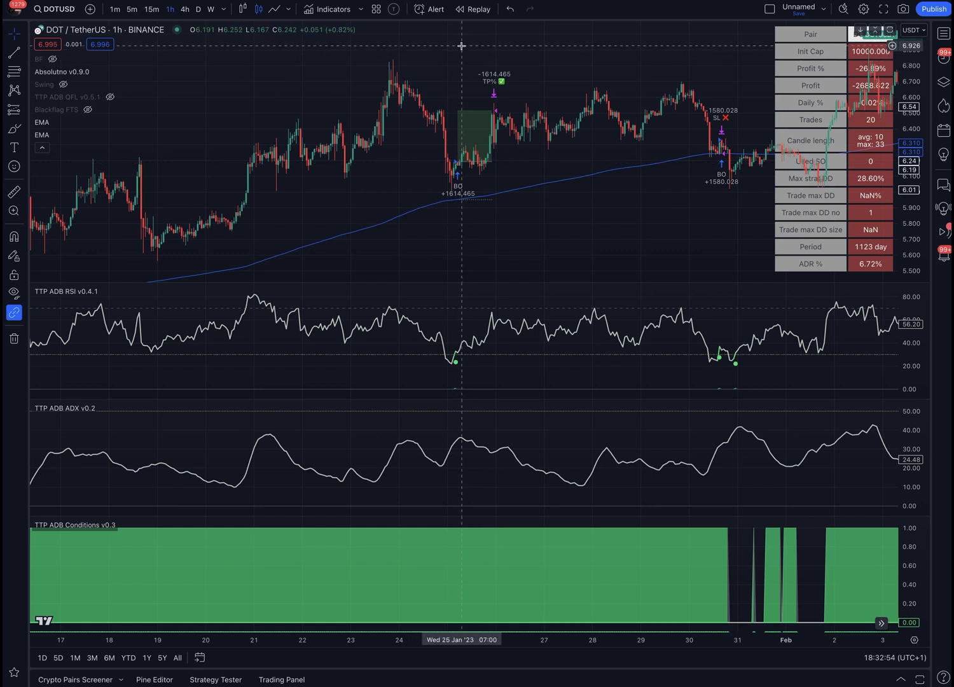
# - Inspect the settings of the first and second EMA indicators
pyautogui.click(42, 135)
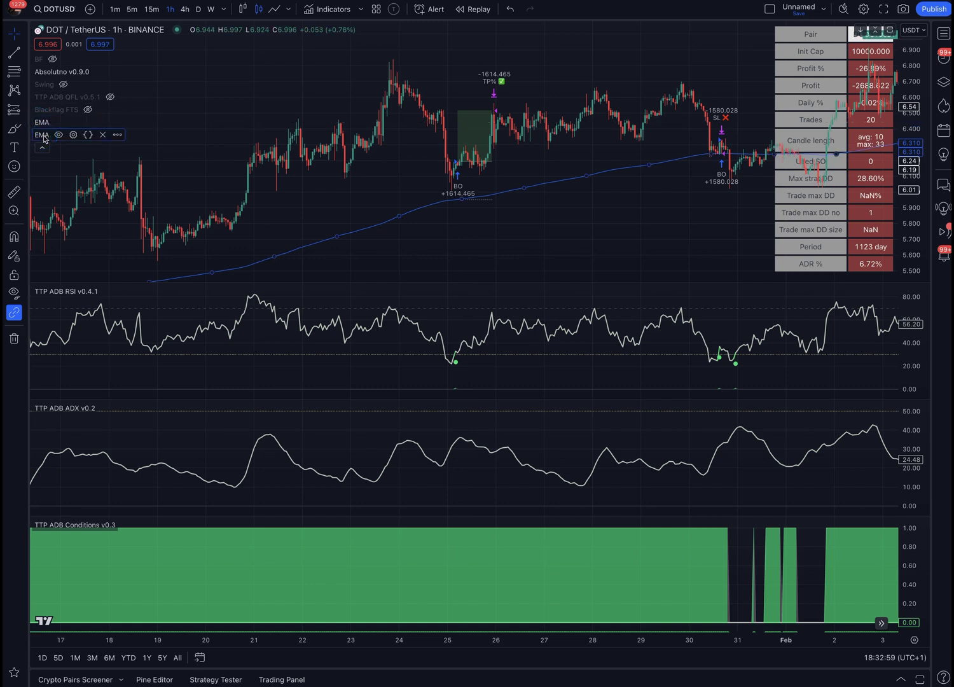
pyautogui.doubleClick(42, 123)
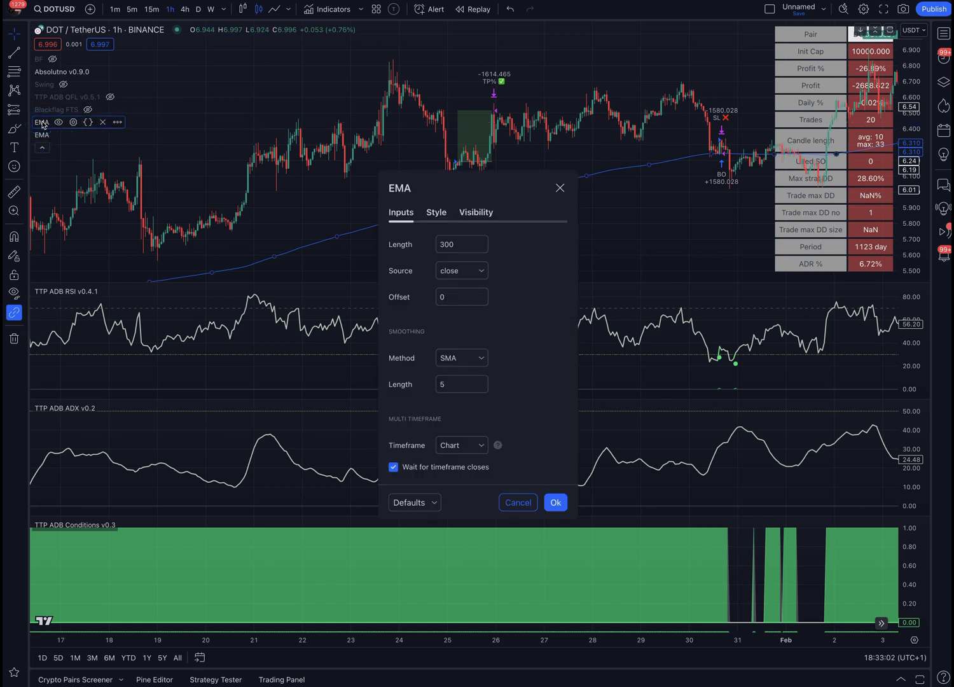
pyautogui.doubleClick(42, 134)
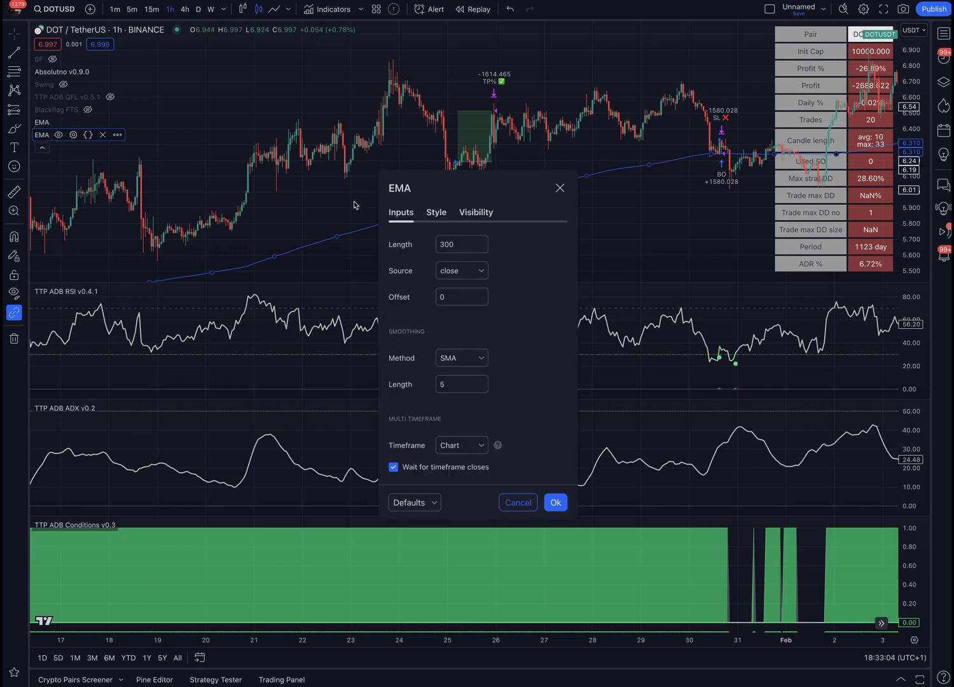
pyautogui.press('Escape')
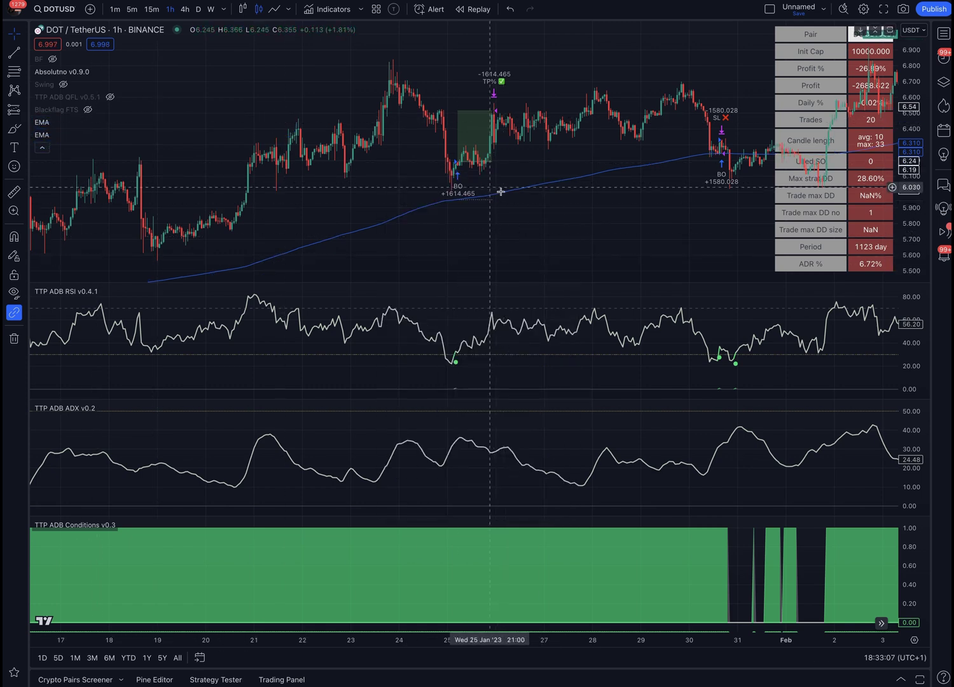
# - Set Absolutno's Ext SL price to the second EMA and close the settings
pyautogui.doubleClick(63, 71)
pyautogui.click(546, 528)
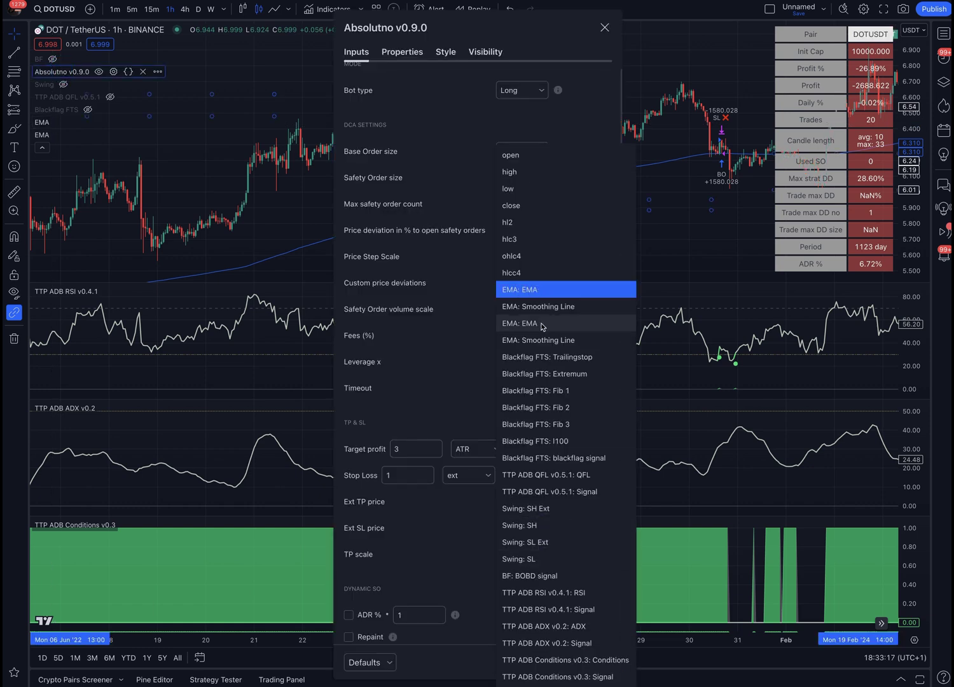
pyautogui.click(516, 328)
pyautogui.press('Return')
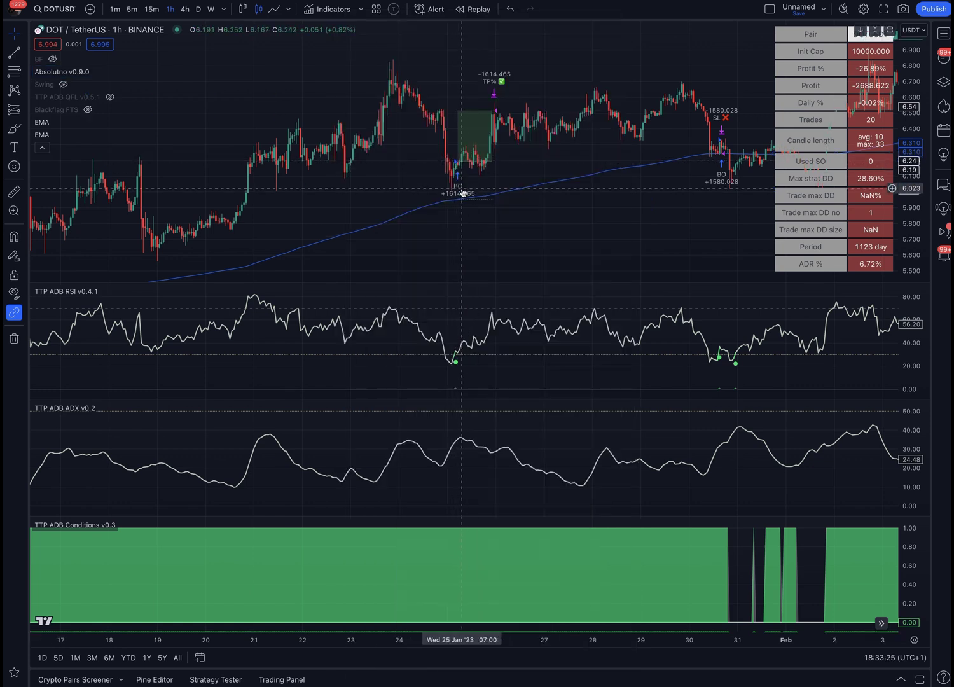
# - In TTP ADB Conditions, set Source 2 to EMA: EMA, leaving the comparison unchanged
pyautogui.doubleClick(83, 525)
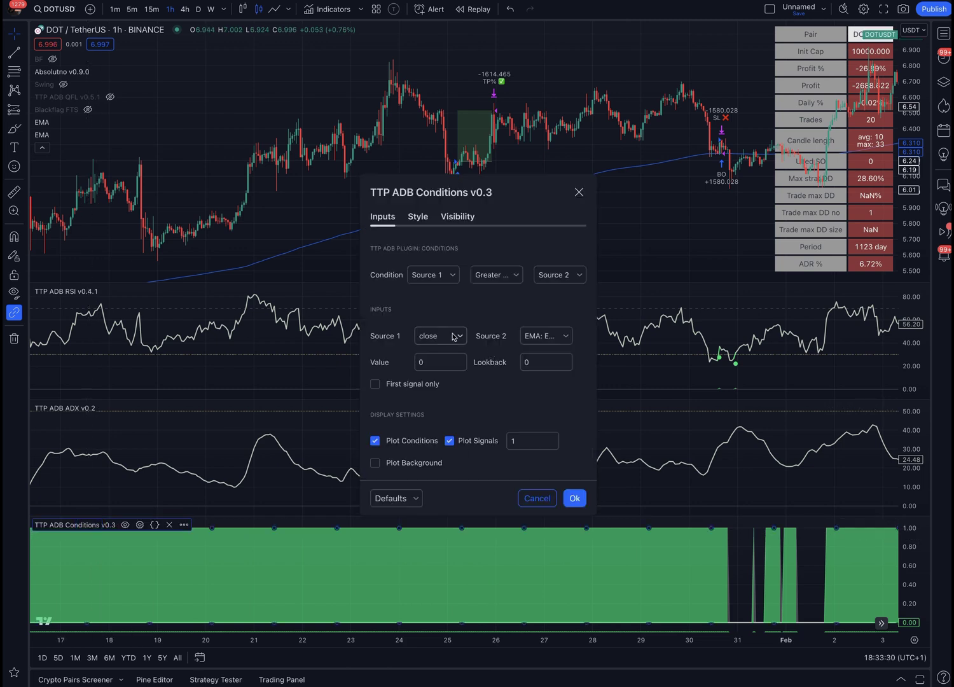
pyautogui.click(499, 275)
pyautogui.click(508, 248)
pyautogui.click(550, 335)
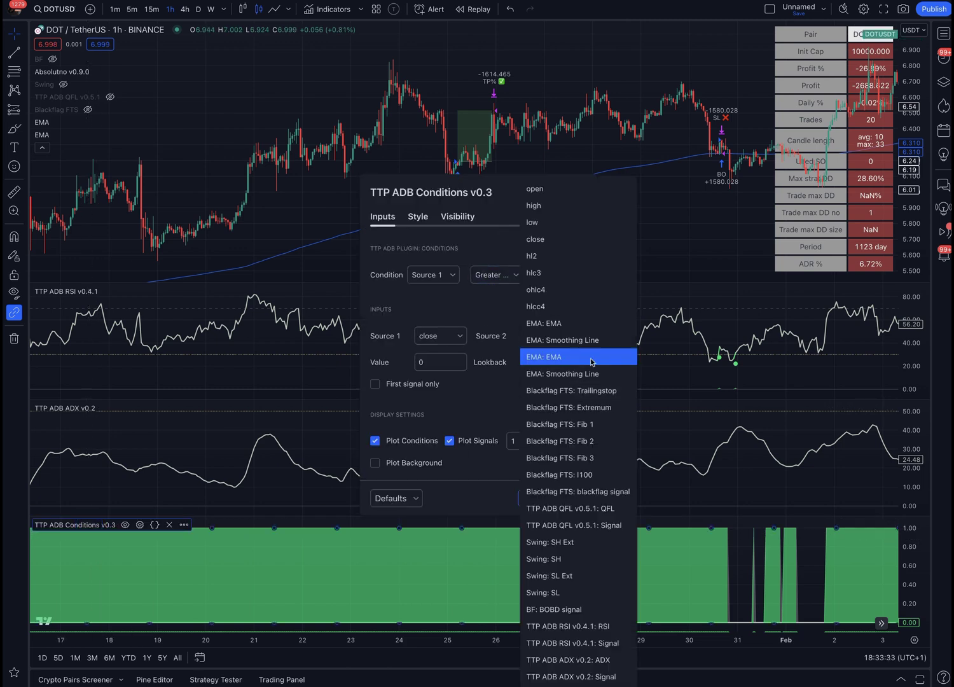
pyautogui.click(551, 358)
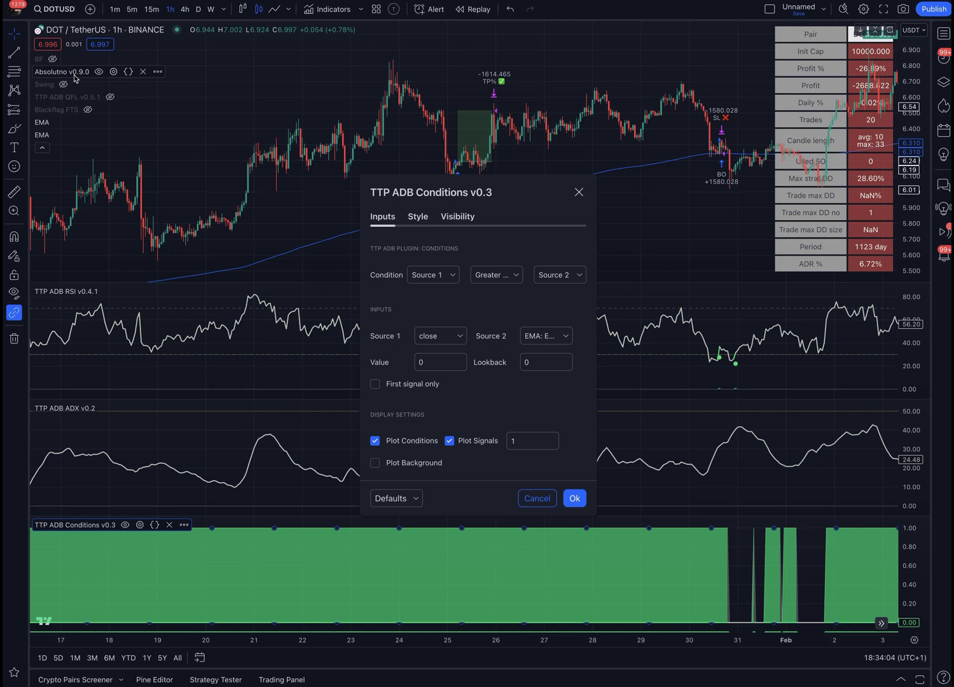
# - Dismiss the TTP ADB Conditions dialog and select the two EMA legend entries
pyautogui.click(177, 247)
pyautogui.click(41, 122)
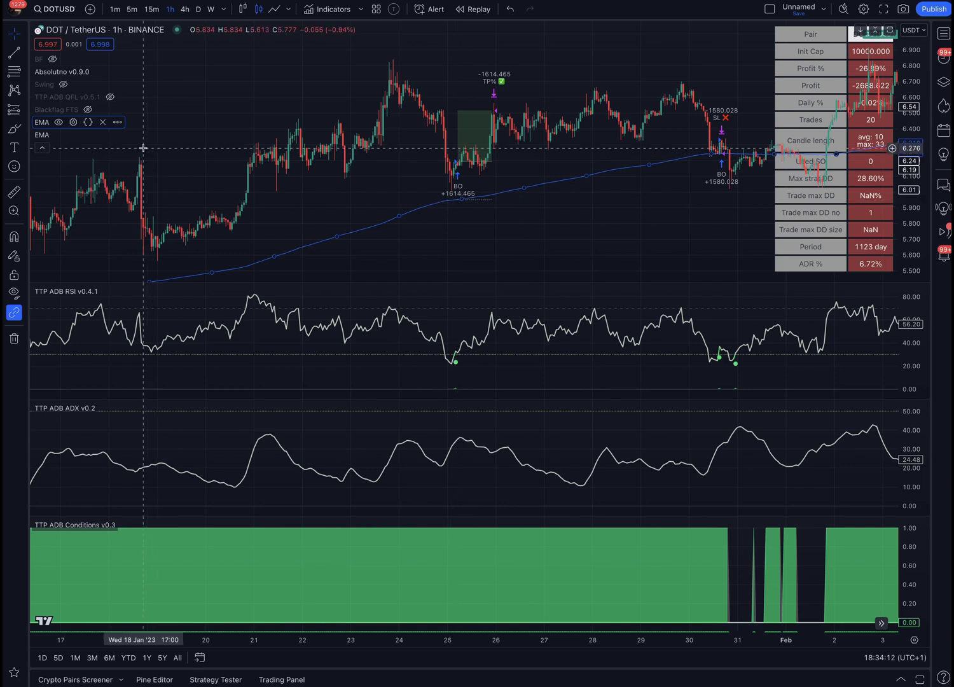
pyautogui.click(42, 135)
# - Set Max safety order count to 2 and the stop loss to 2 ATR
pyautogui.click(75, 526)
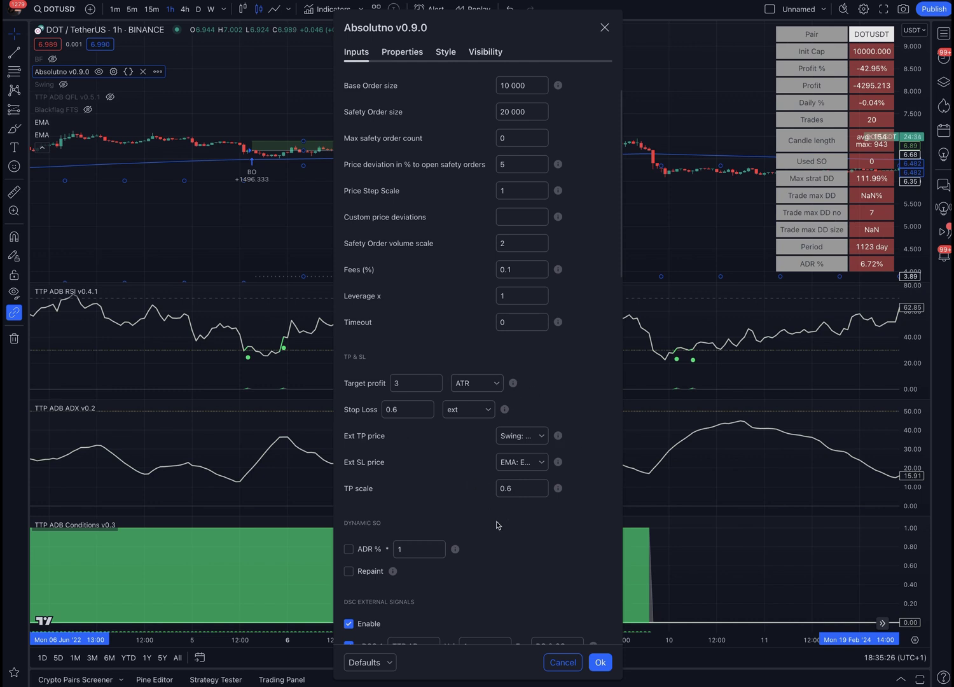
pyautogui.click(518, 139)
pyautogui.write('2')
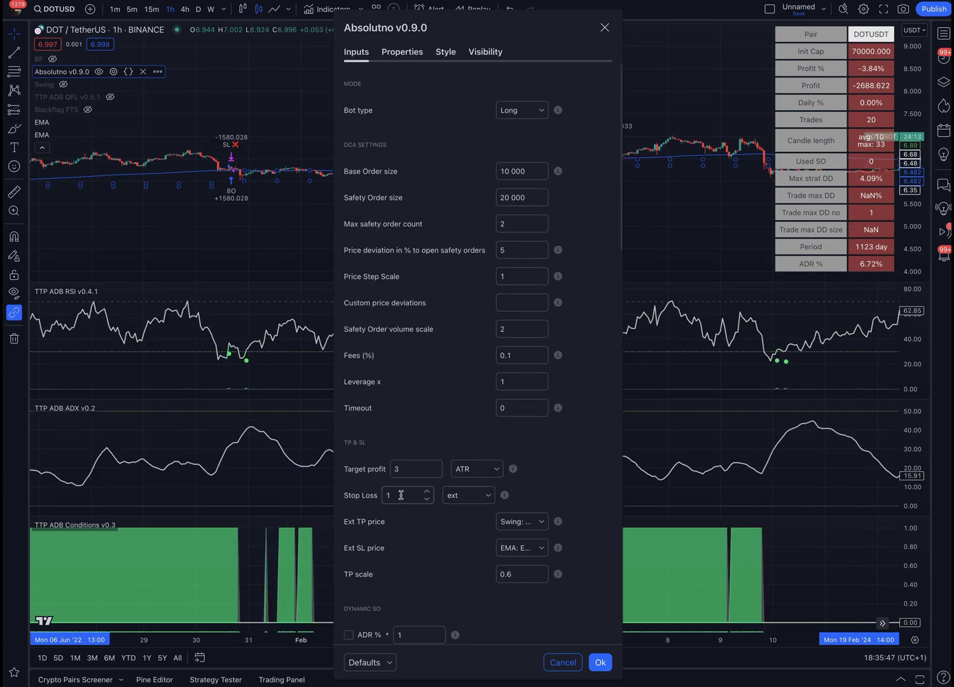
pyautogui.doubleClick(401, 494)
pyautogui.write('2')
pyautogui.click(488, 496)
pyautogui.click(479, 532)
# - Use open as both Ext SL and Ext TP price, and enable ADR %
pyautogui.click(521, 548)
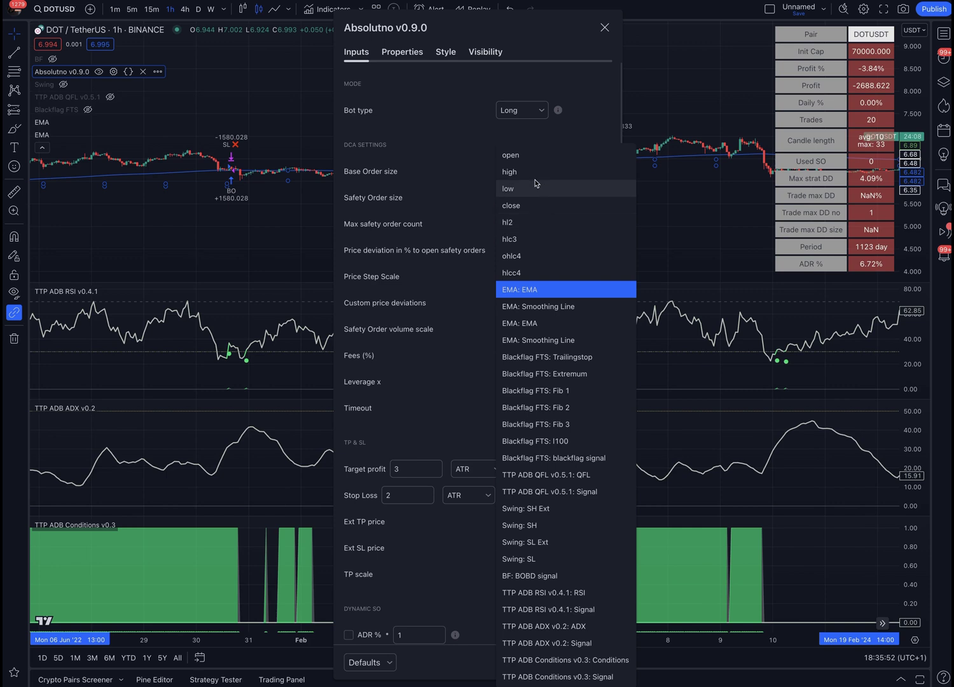
pyautogui.click(534, 153)
pyautogui.click(522, 521)
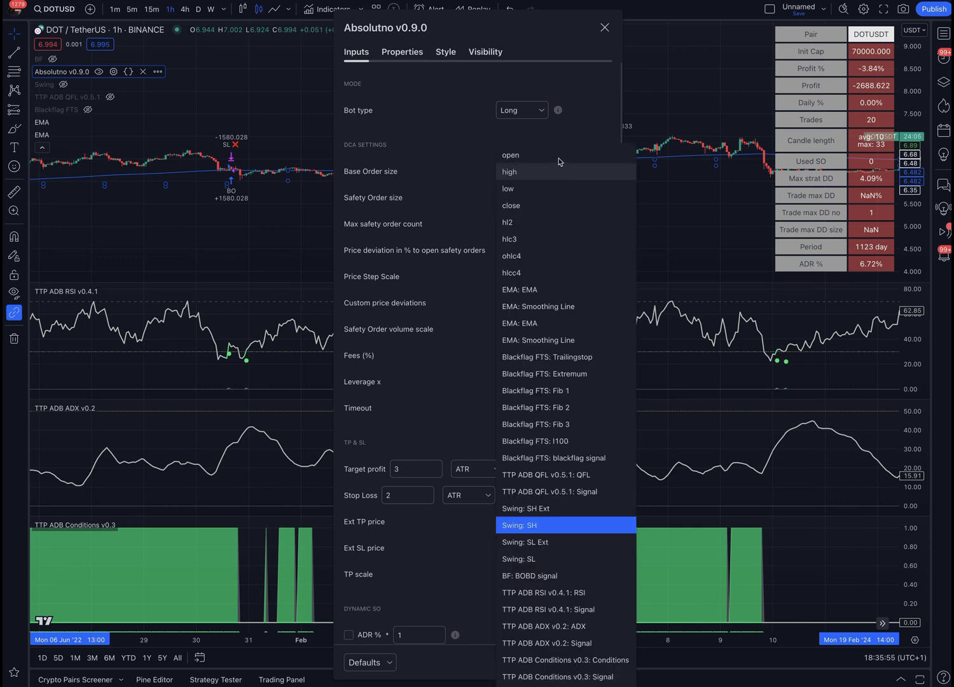
pyautogui.click(540, 153)
pyautogui.scroll(-3, 568, 296)
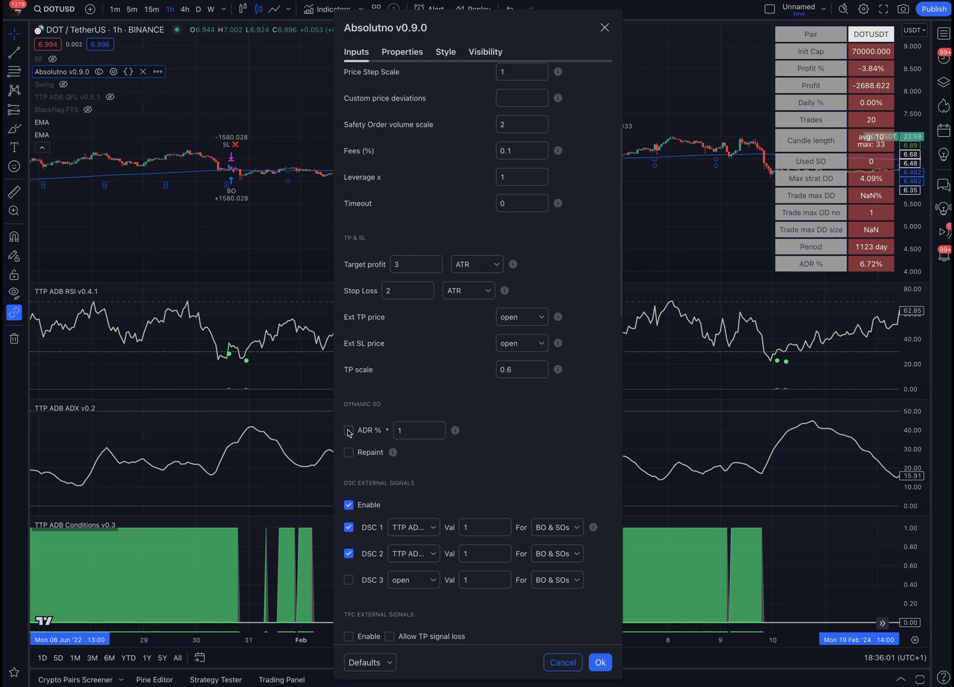
pyautogui.click(348, 431)
# - Set the ADR % value to 2 and apply the Absolutno settings
pyautogui.doubleClick(414, 430)
pyautogui.write('2')
pyautogui.press('Return')
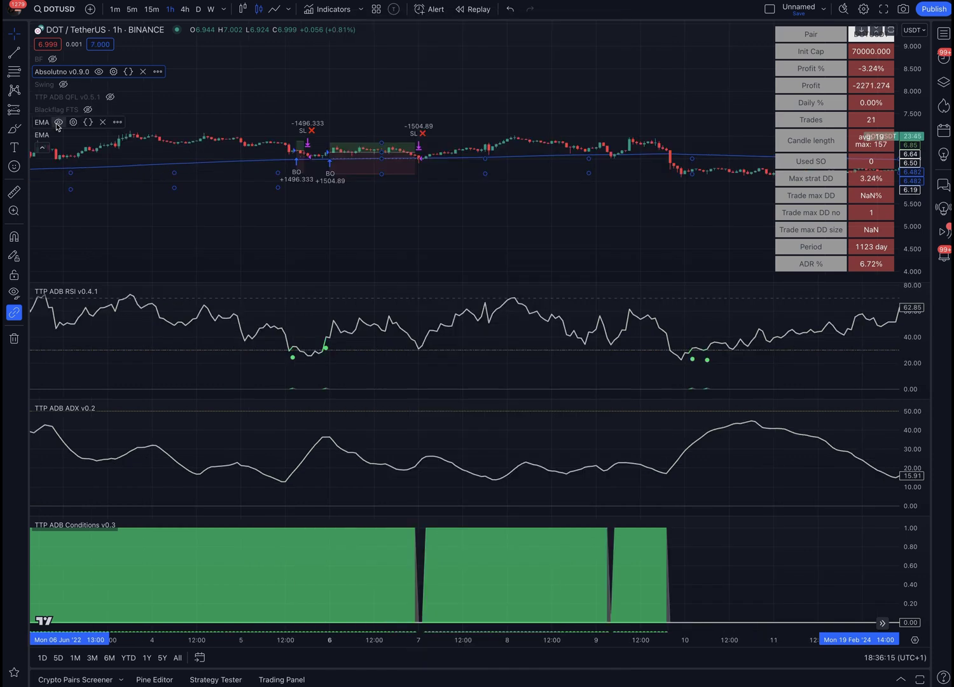
# - Set Absolutno's stop loss to 20 ATR, apply it, and zoom the chart out
pyautogui.scroll(3, 580, 164)
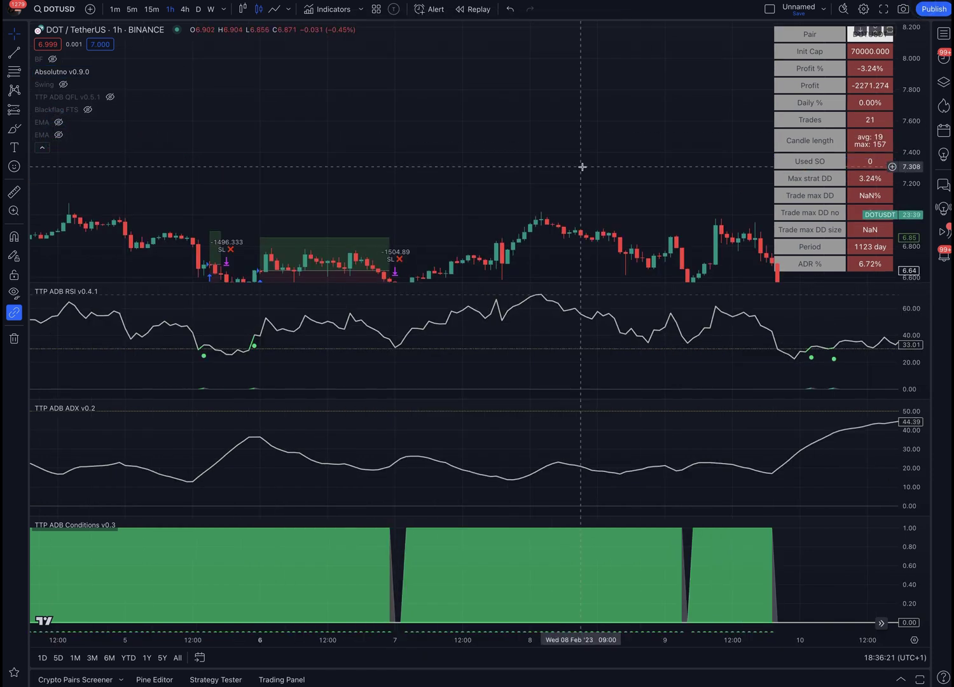
pyautogui.moveTo(579, 164); pyautogui.dragTo(601, 26)
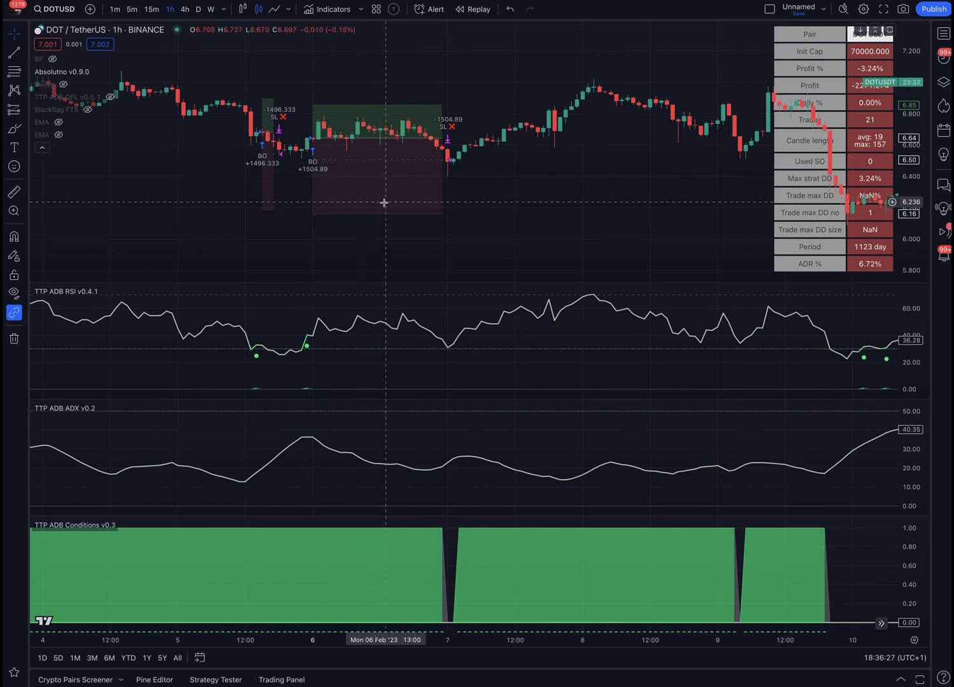
pyautogui.doubleClick(70, 71)
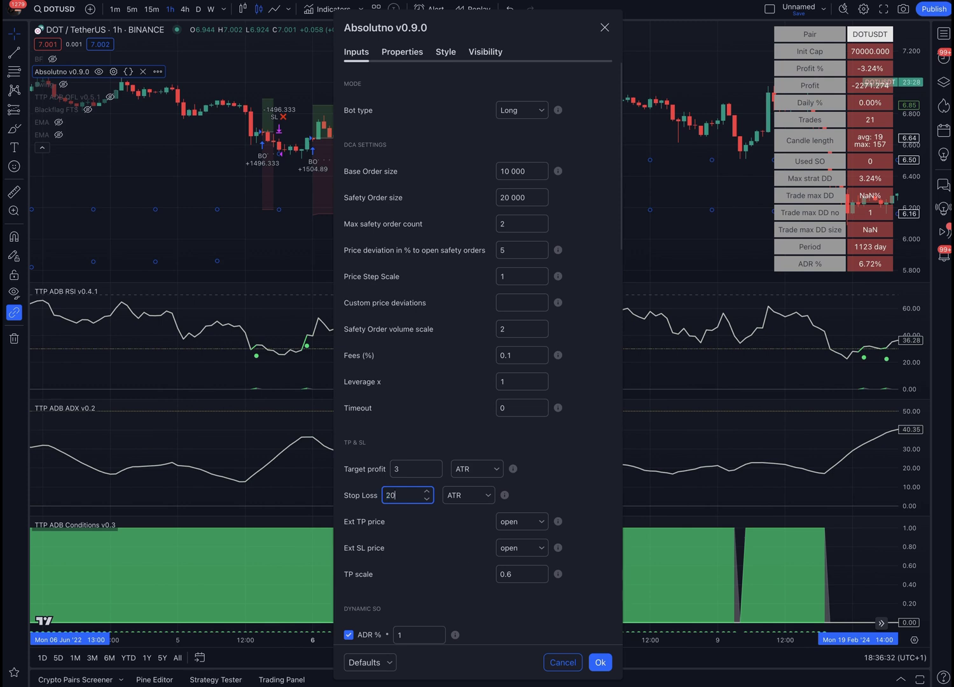
pyautogui.click(599, 662)
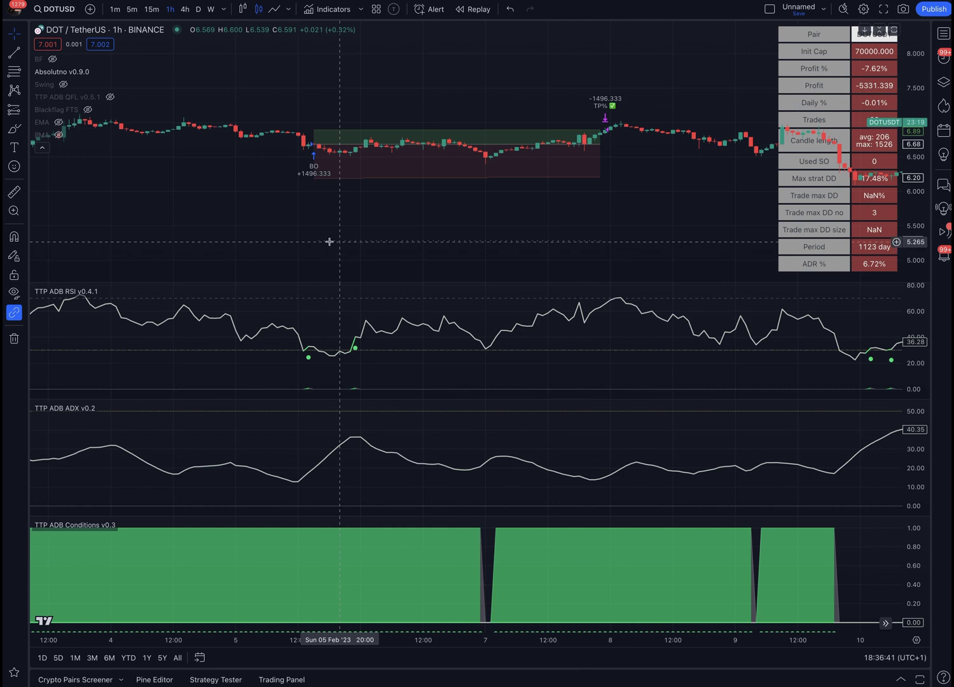
pyautogui.click(329, 182)
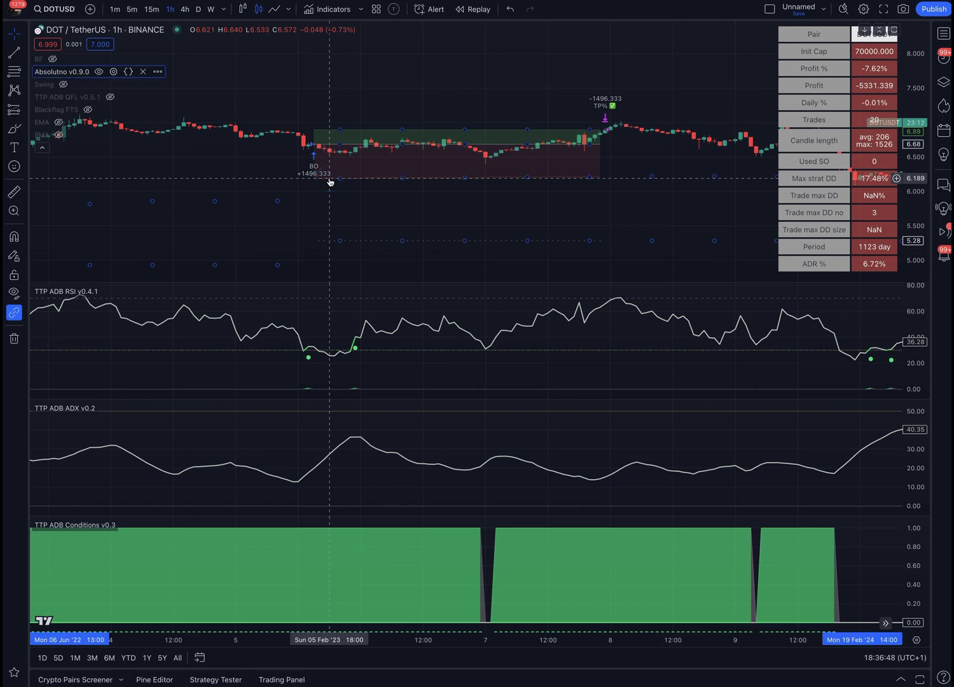
pyautogui.click(465, 187)
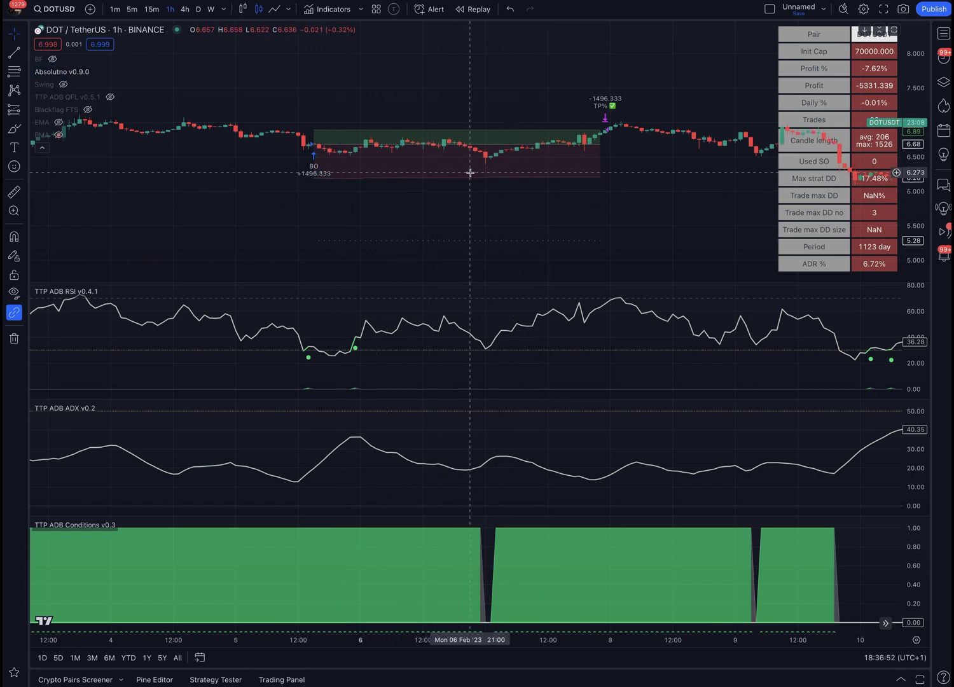
pyautogui.scroll(-5, 474, 172)
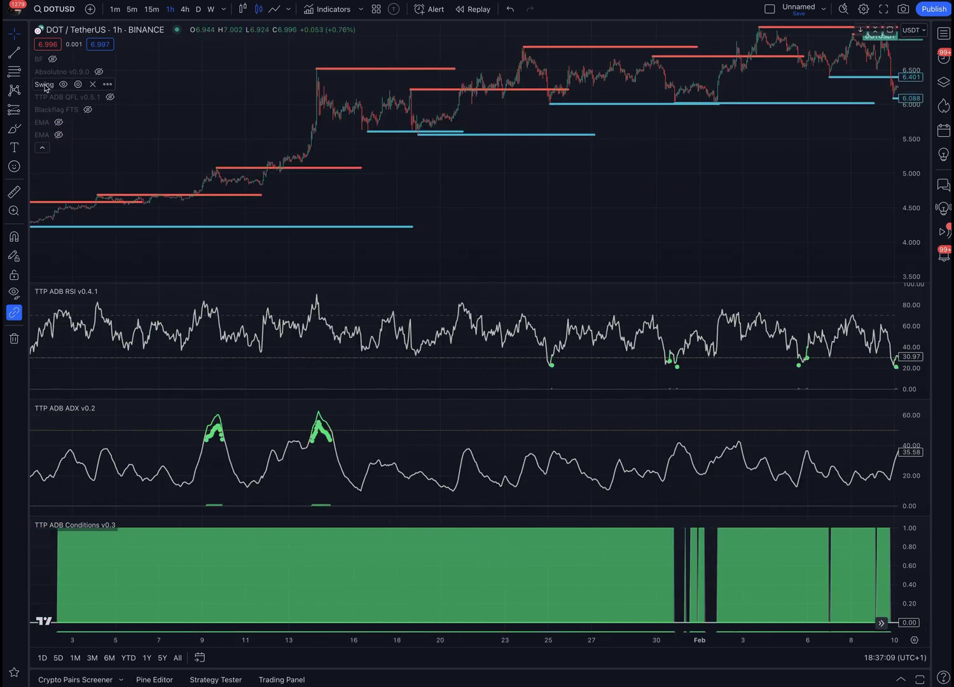
# - Search the indicators for 'swing high'
pyautogui.click(327, 9)
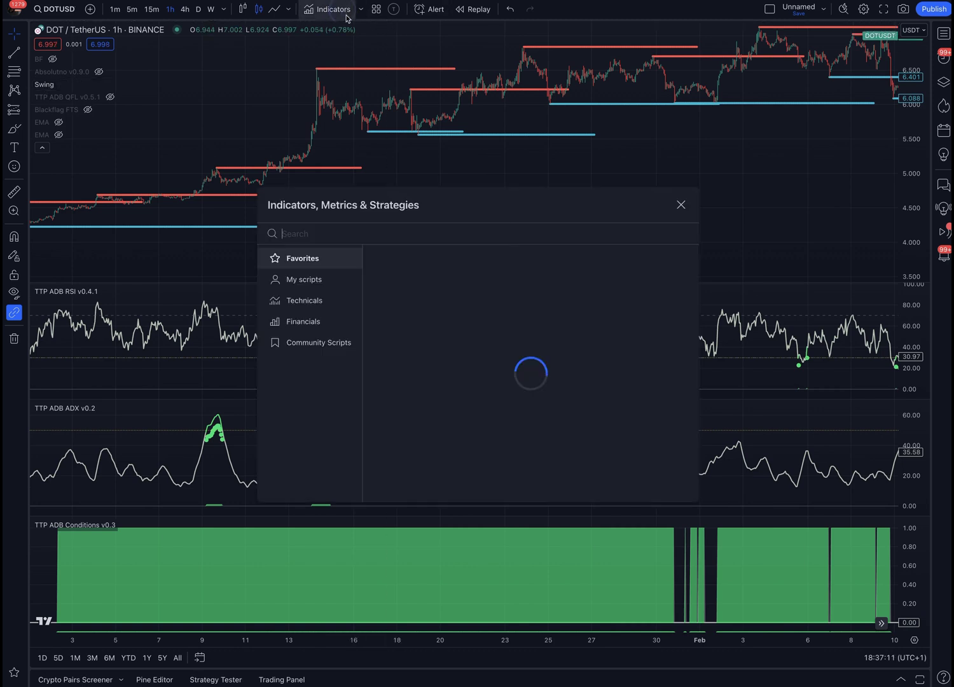
pyautogui.write('swin')
pyautogui.write('g high')
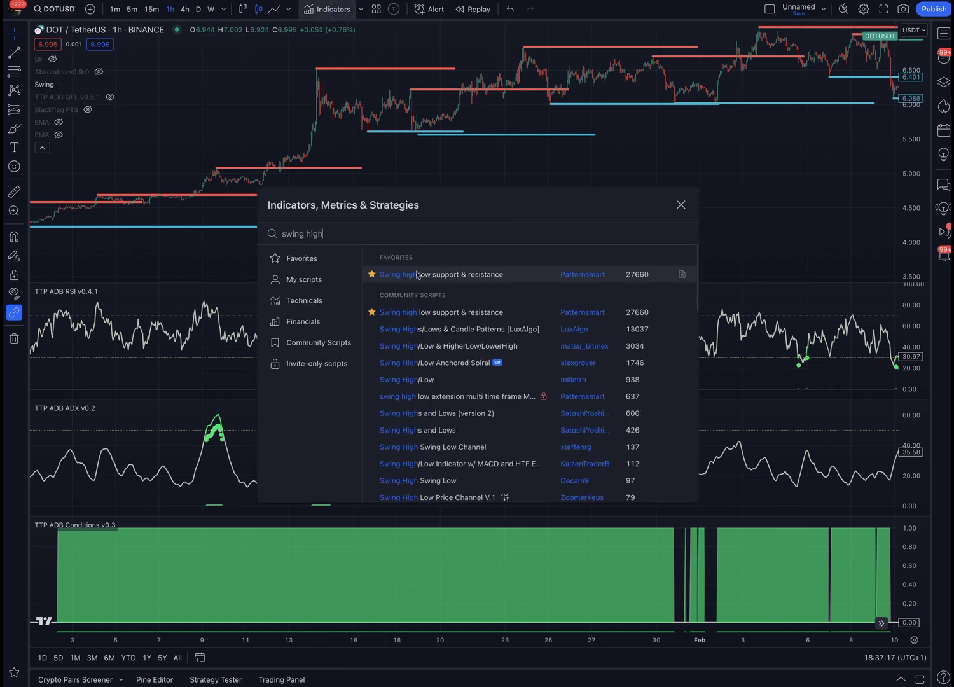
# - Change the Swing indicator's high and low strength from 50 to 5
pyautogui.click(491, 274)
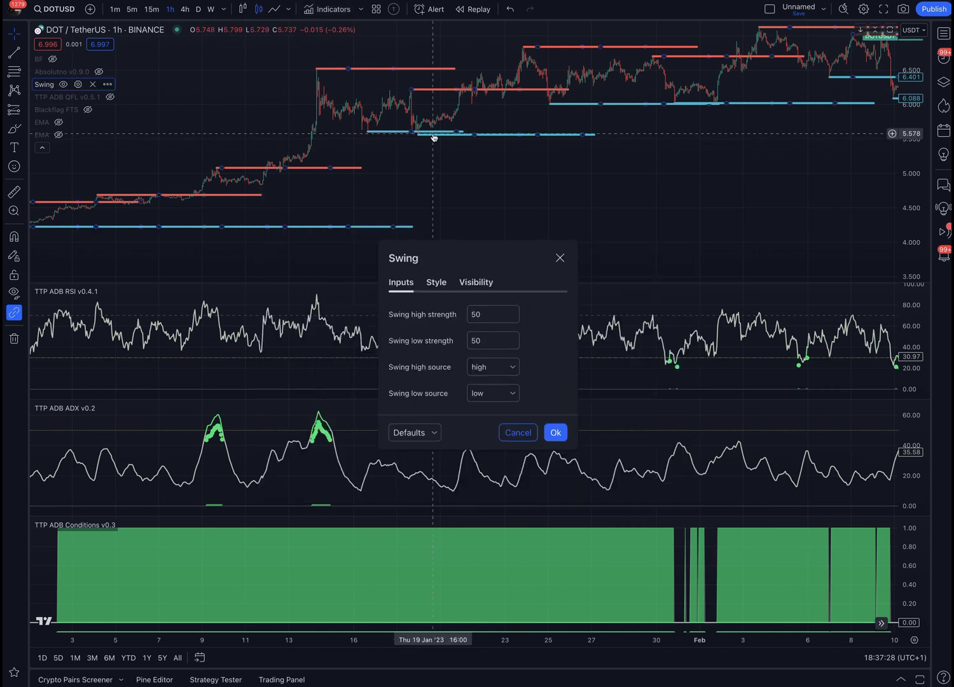
pyautogui.click(486, 314)
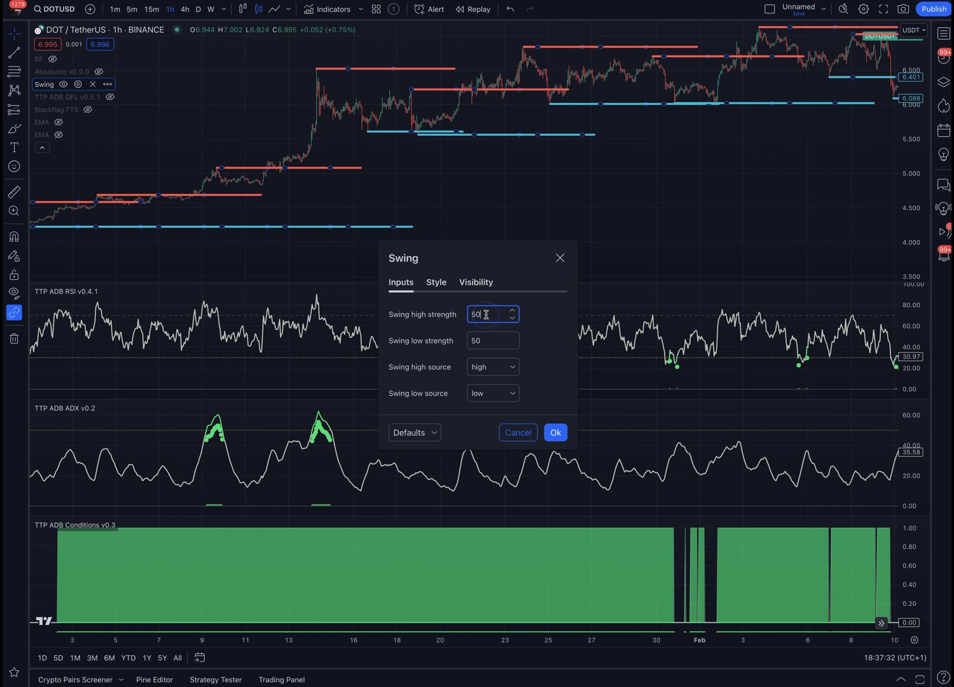
pyautogui.click(519, 341)
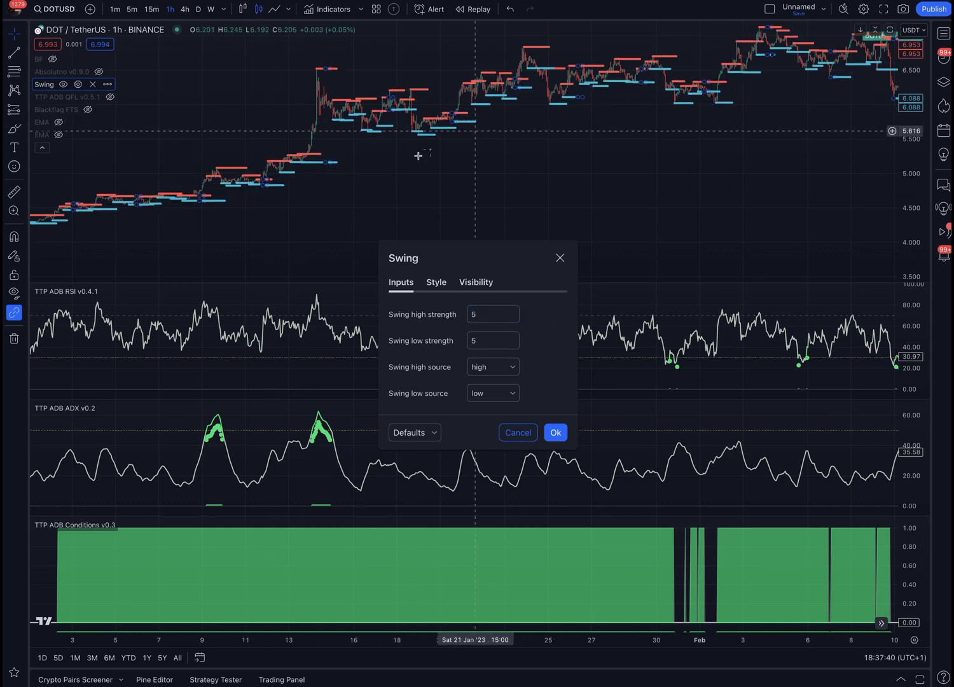
pyautogui.click(601, 216)
pyautogui.scroll(3, 600, 216)
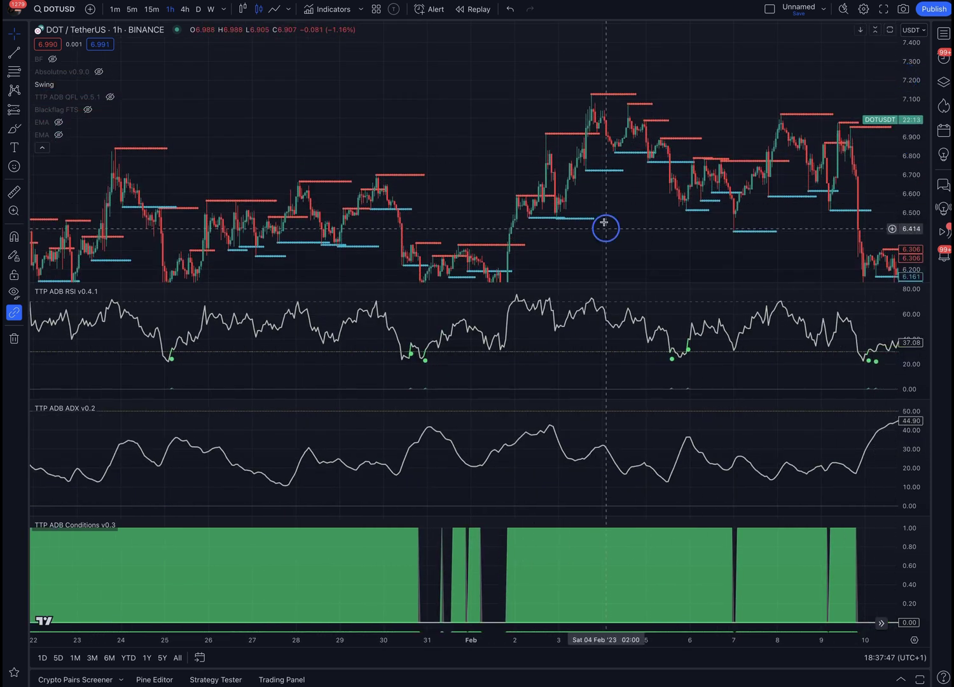
pyautogui.moveTo(604, 222); pyautogui.dragTo(543, 155)
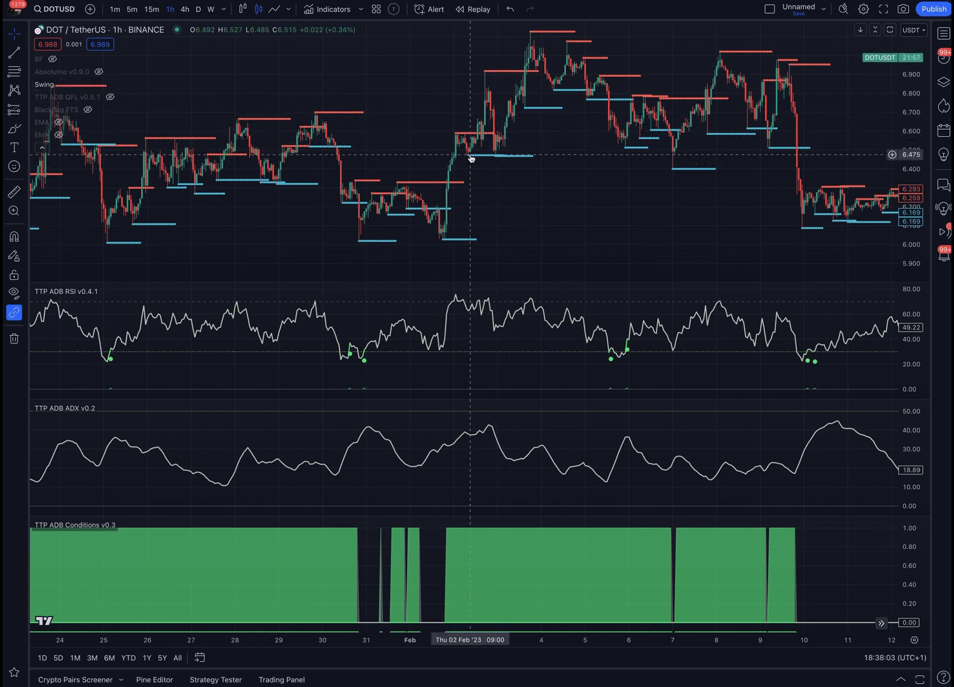
pyautogui.hscroll(10, 486, 158)
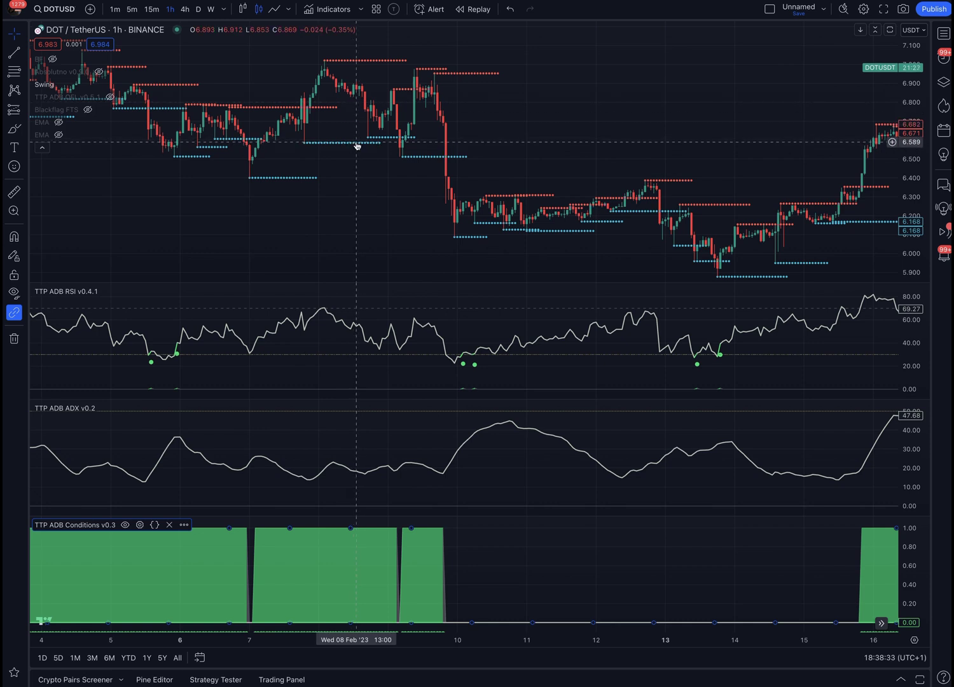
# - Duplicate the Swing indicator with Ctrl+C/Ctrl+V and select the new copy
pyautogui.click(45, 86)
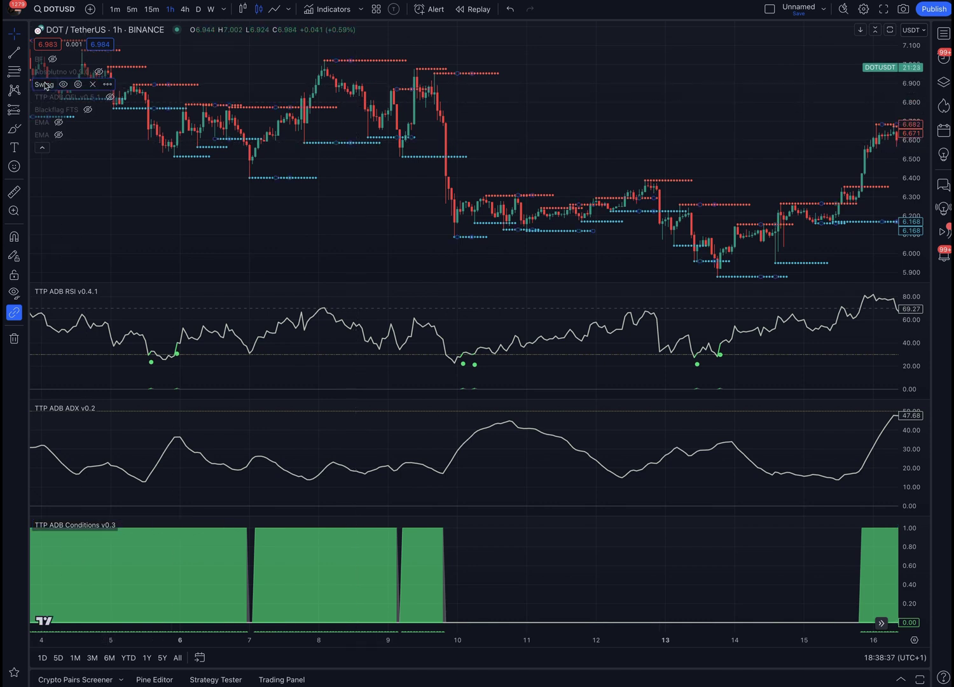
pyautogui.hotkey('ctrl', 'c')
pyautogui.hotkey('ctrl', 'v')
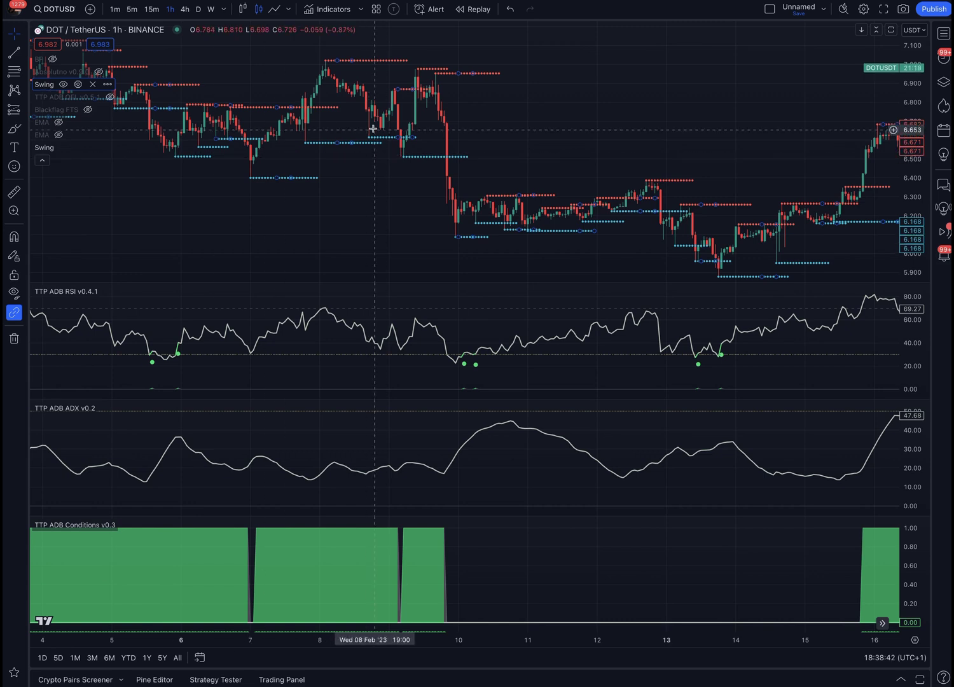
pyautogui.click(44, 147)
pyautogui.click(87, 526)
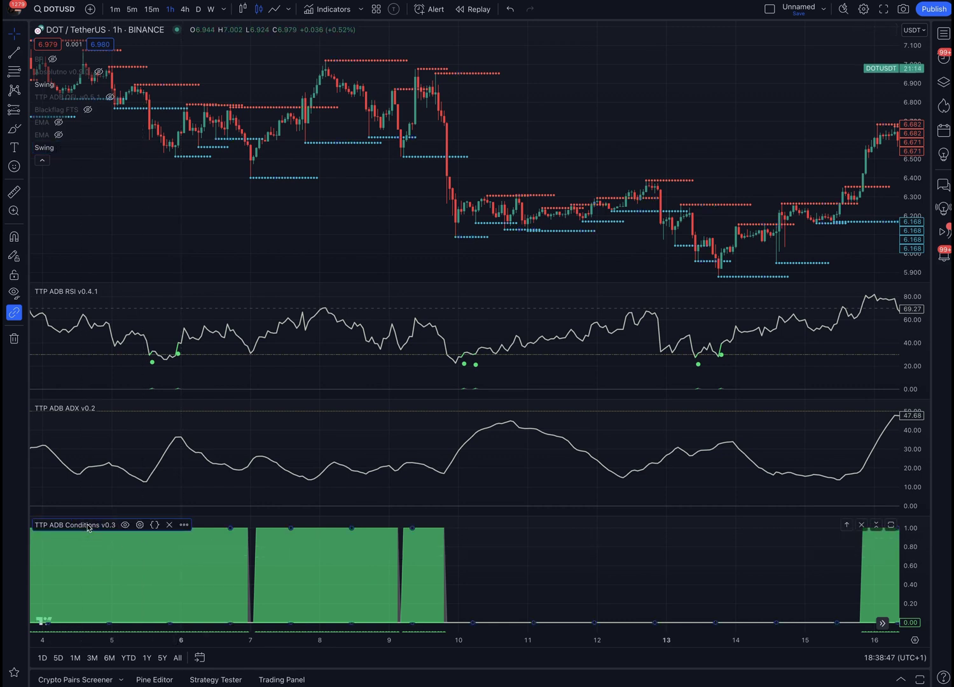